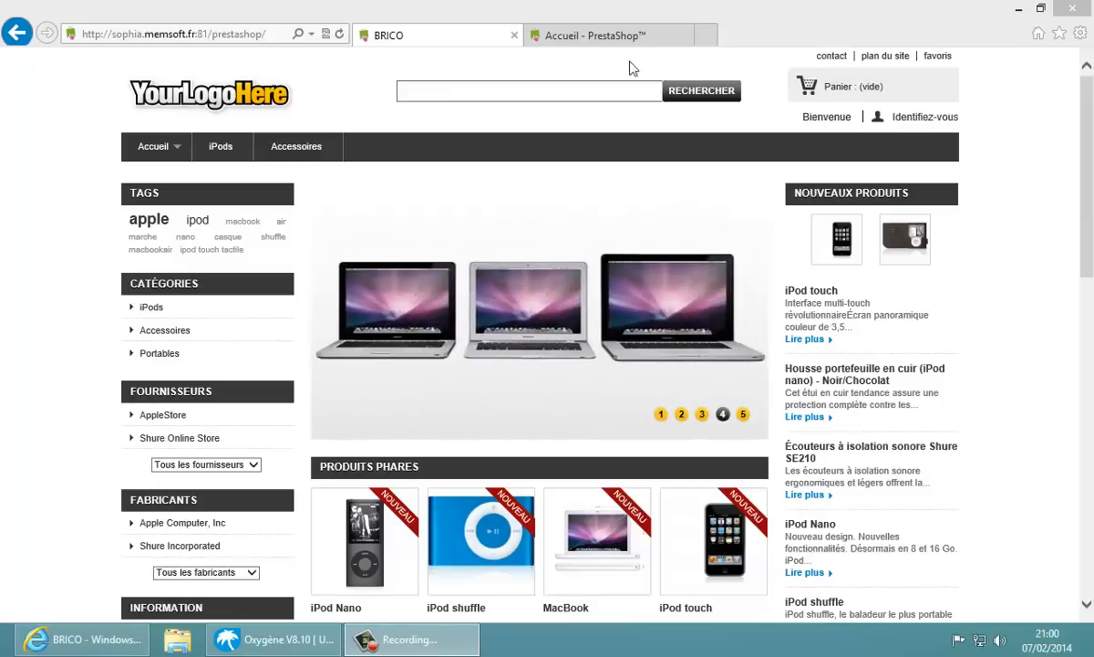
Switch from the BRICO storefront to the 'Accueil - PrestaShop' back-office tab
left_click(635, 34)
mouse_move(593, 107)
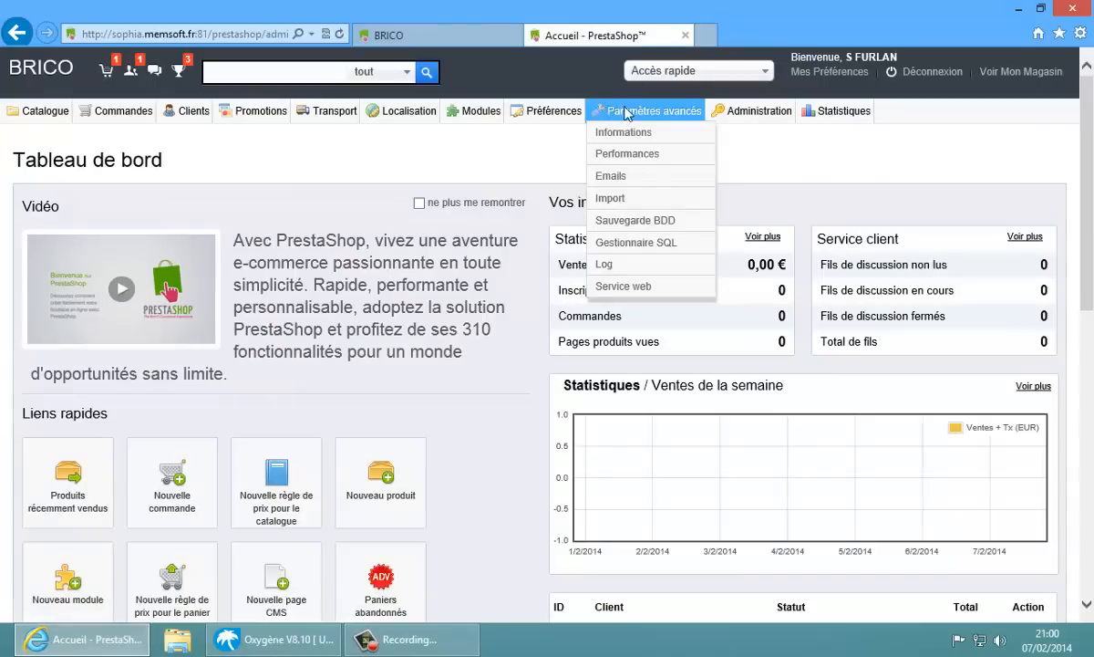
Create a new web service key under Paramètres avancés > Service web and generate its value
left_click(626, 288)
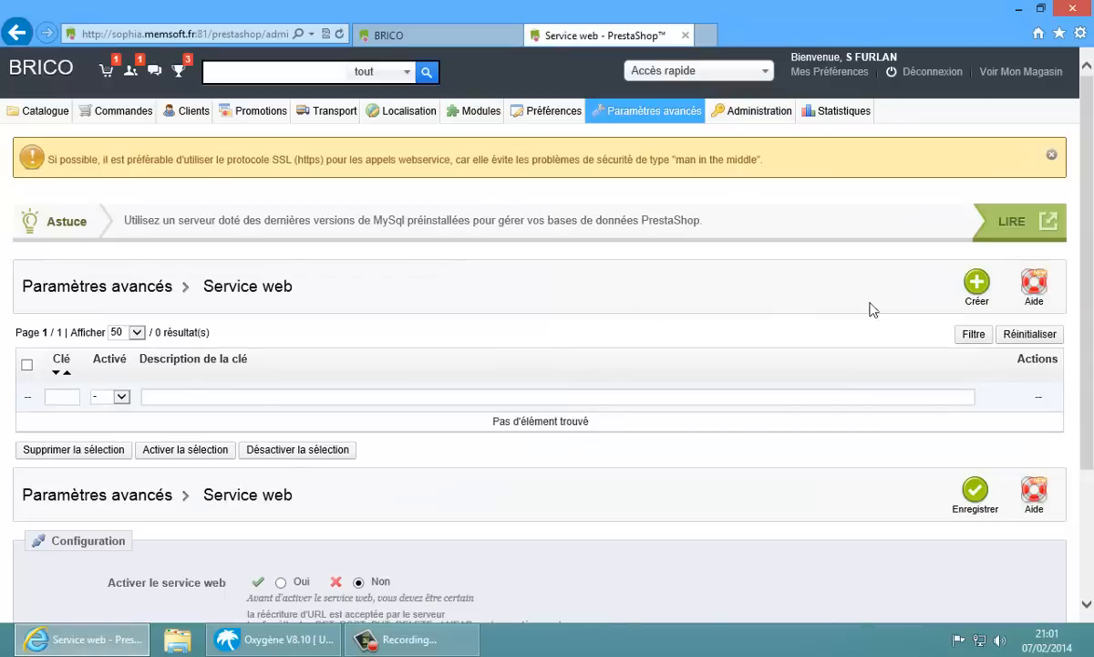
left_click(980, 286)
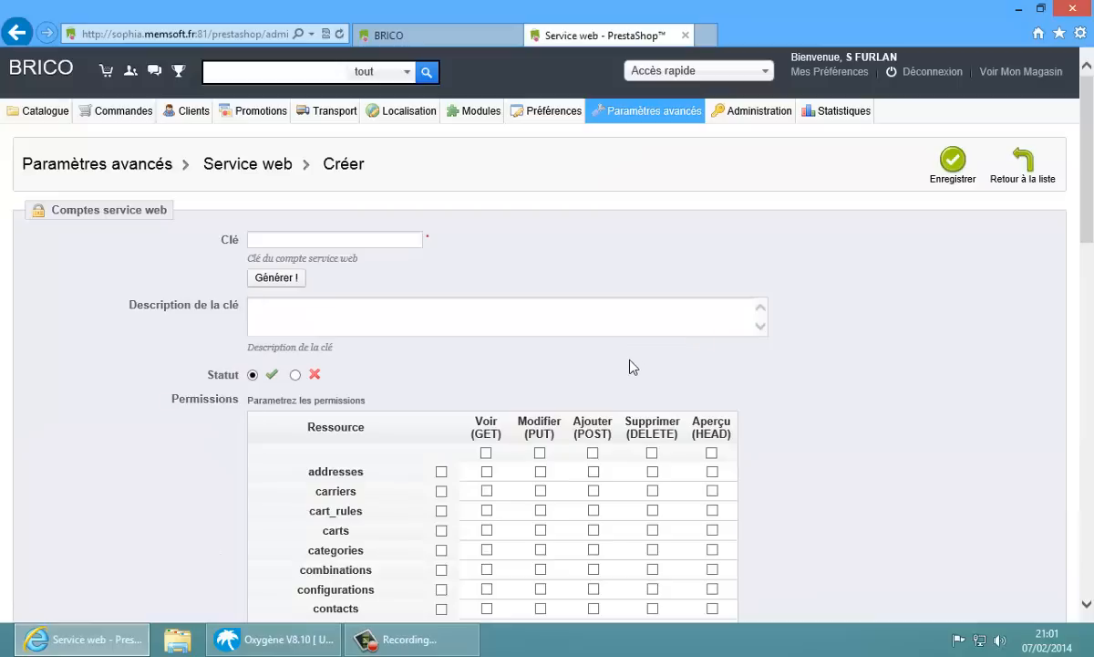
left_click(288, 366)
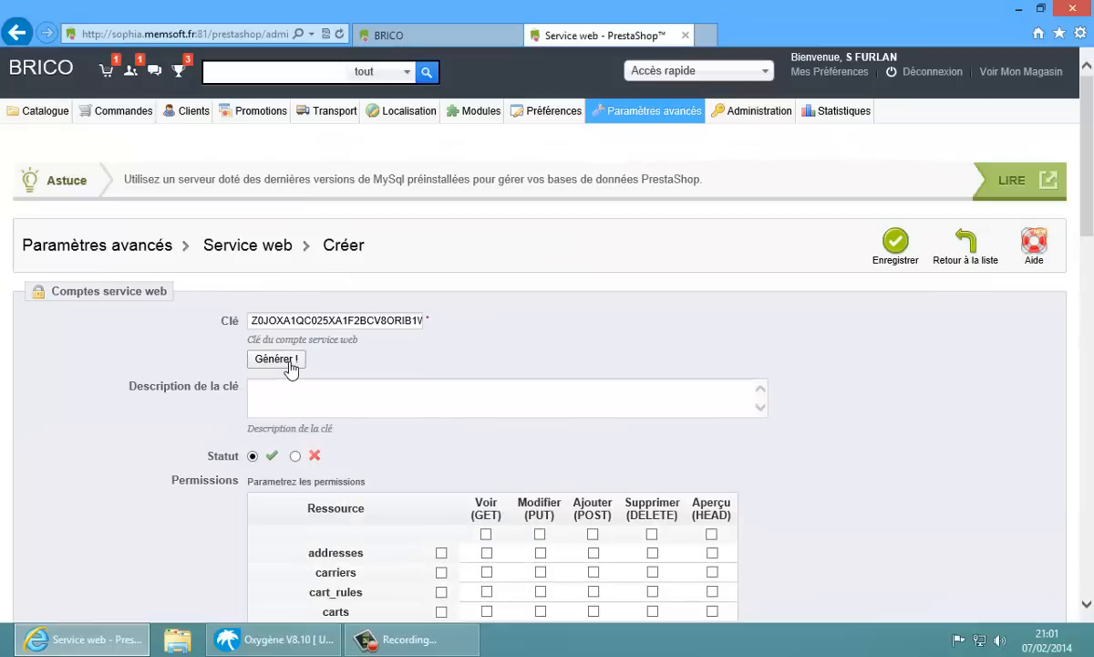
double_click(347, 324)
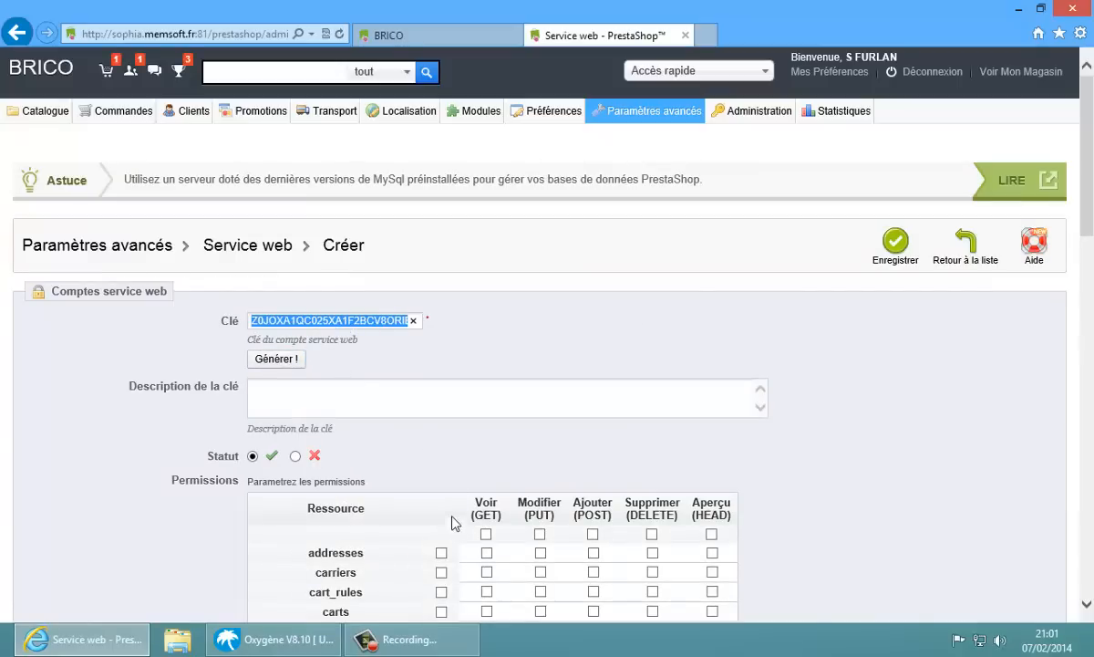
Grant GET, PUT, POST, DELETE and HEAD on all resources and save the key
left_click(486, 535)
left_click(540, 534)
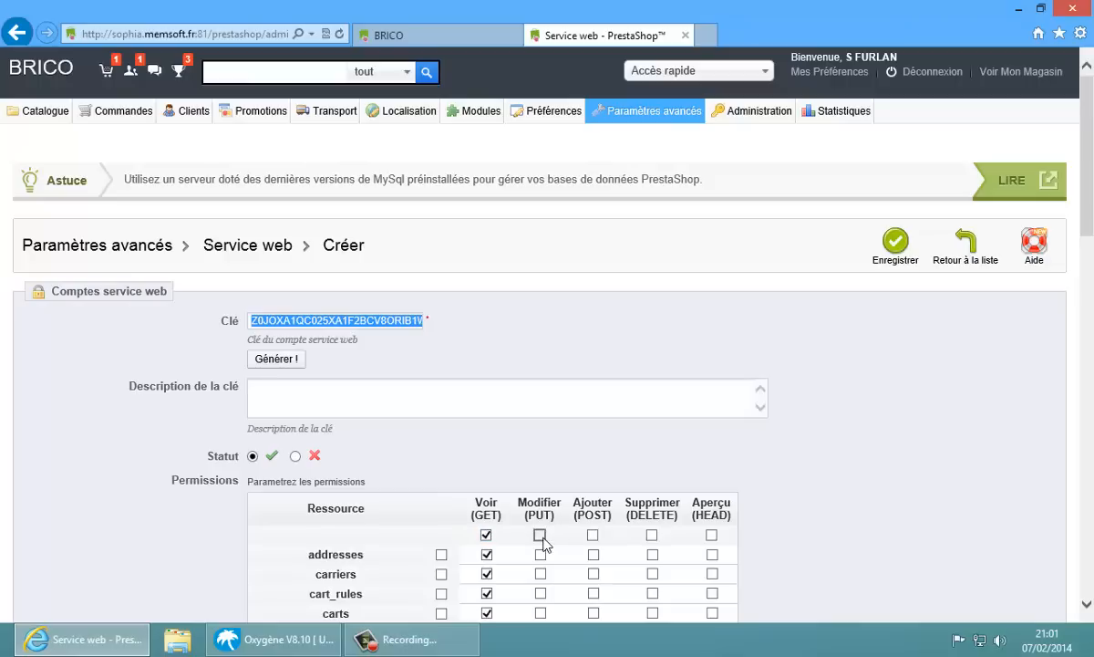
left_click(592, 535)
left_click(652, 535)
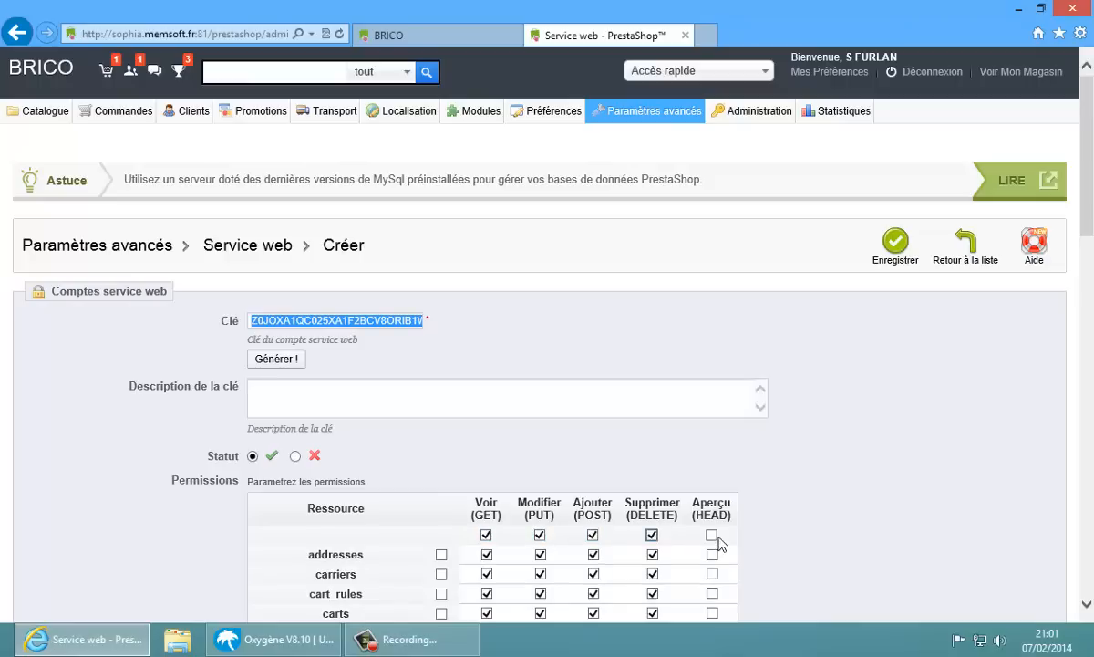
left_click(711, 535)
left_click(889, 246)
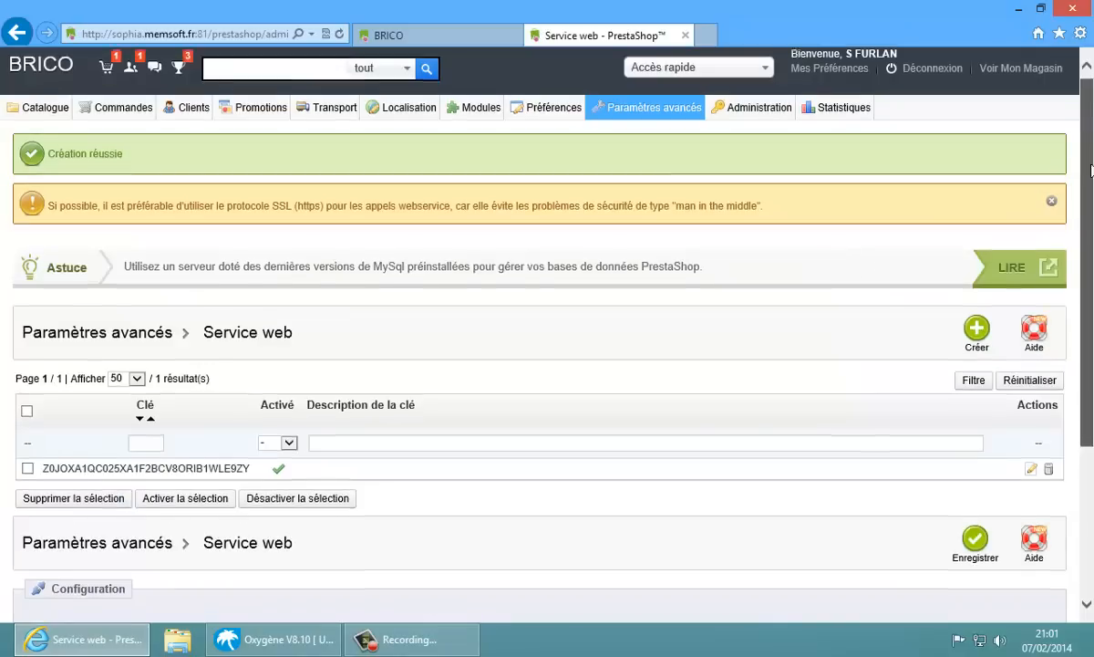
Set Activer le service web to Oui and save the configuration
scroll(559, 295, "down", 3)
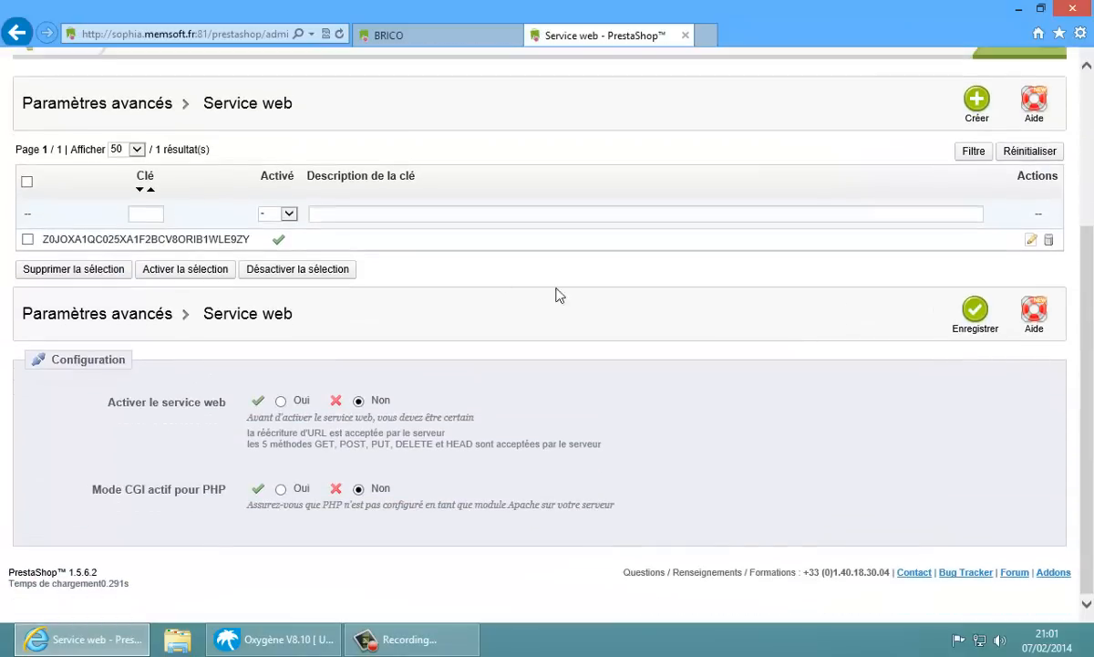
left_click(281, 401)
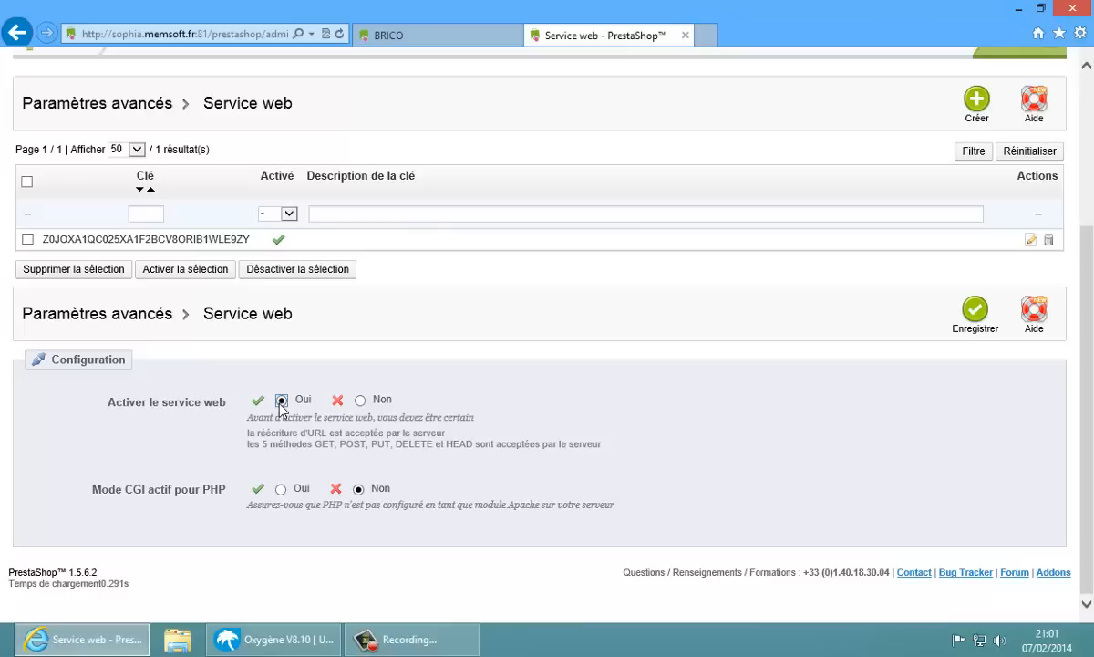
left_click(973, 313)
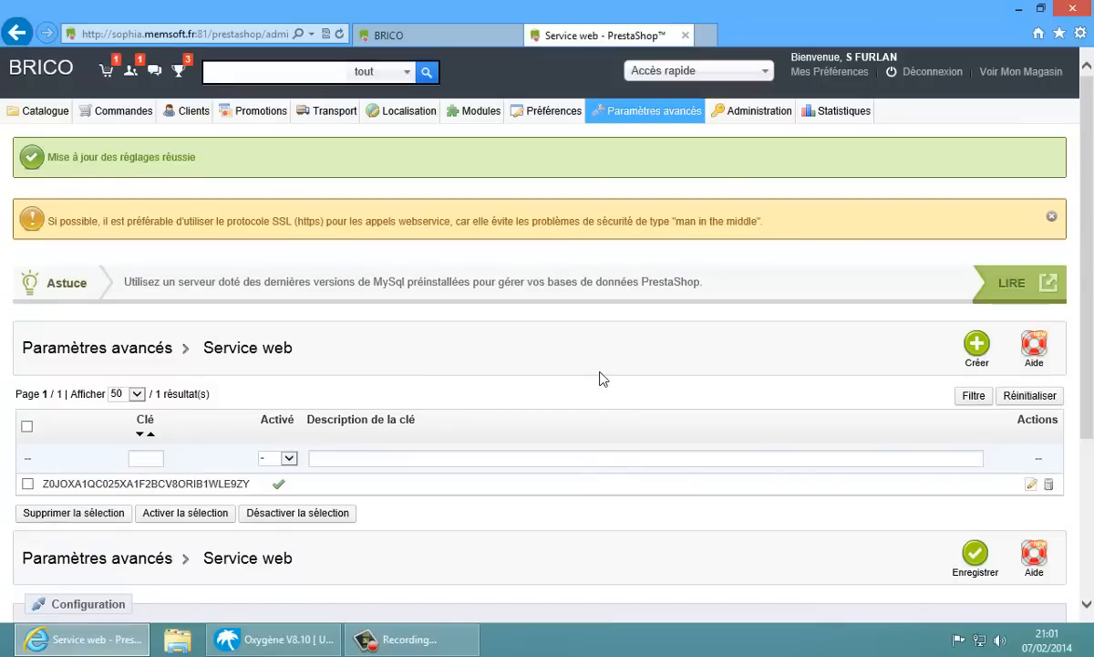
In the BRICO tab, load the store address with api/ appended
left_click(389, 35)
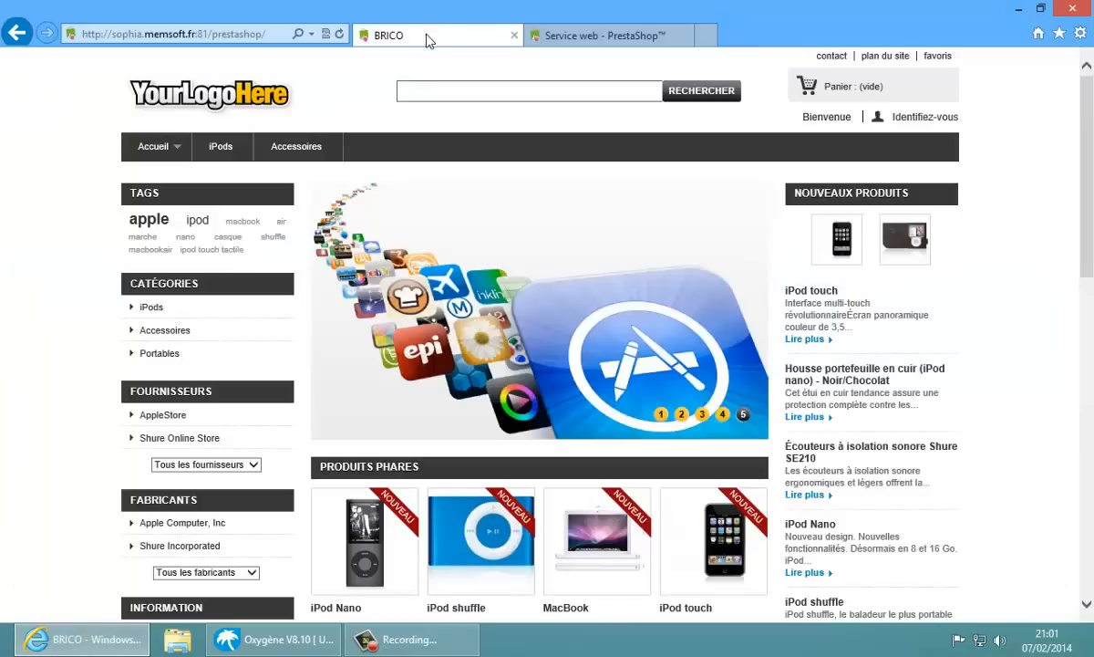
left_click(264, 33)
left_click(269, 33)
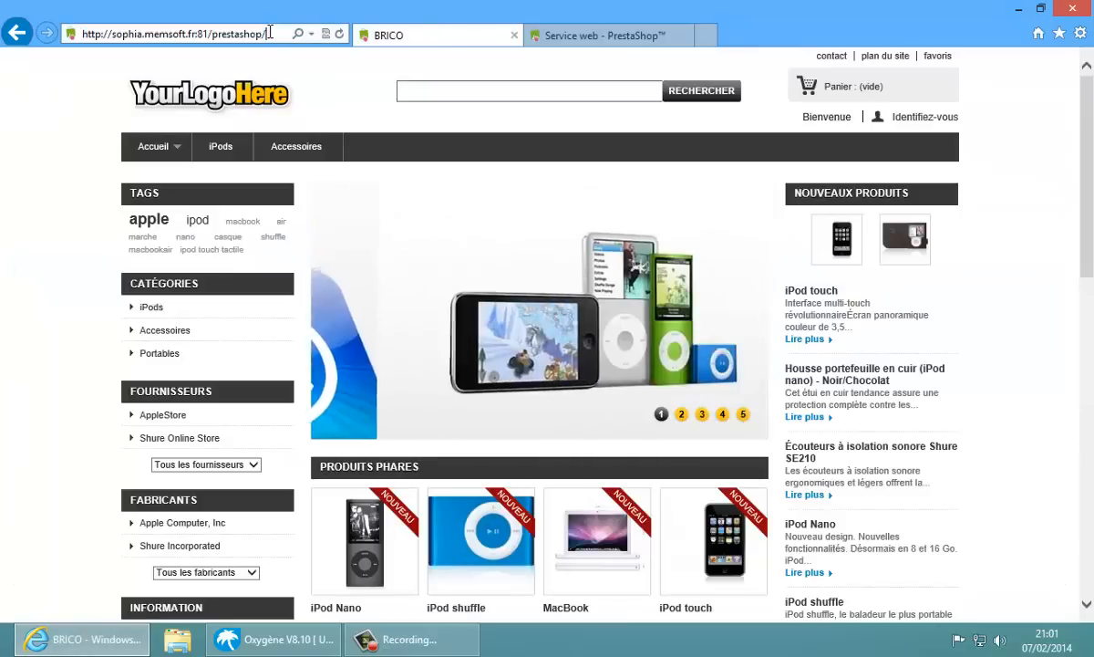
type("api/")
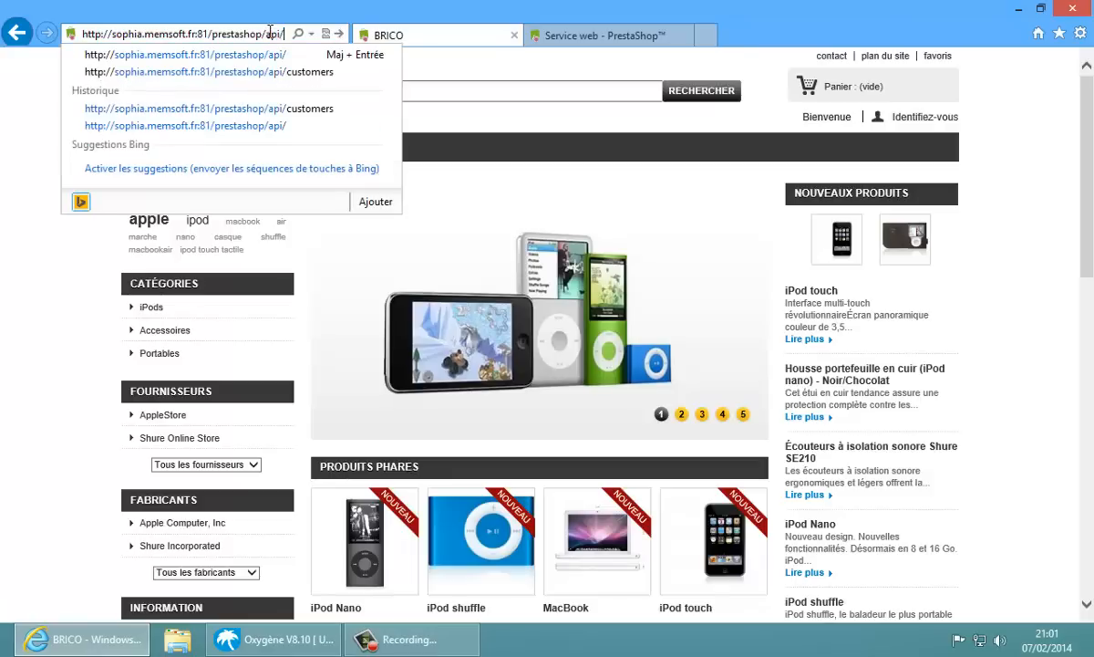
key("Return")
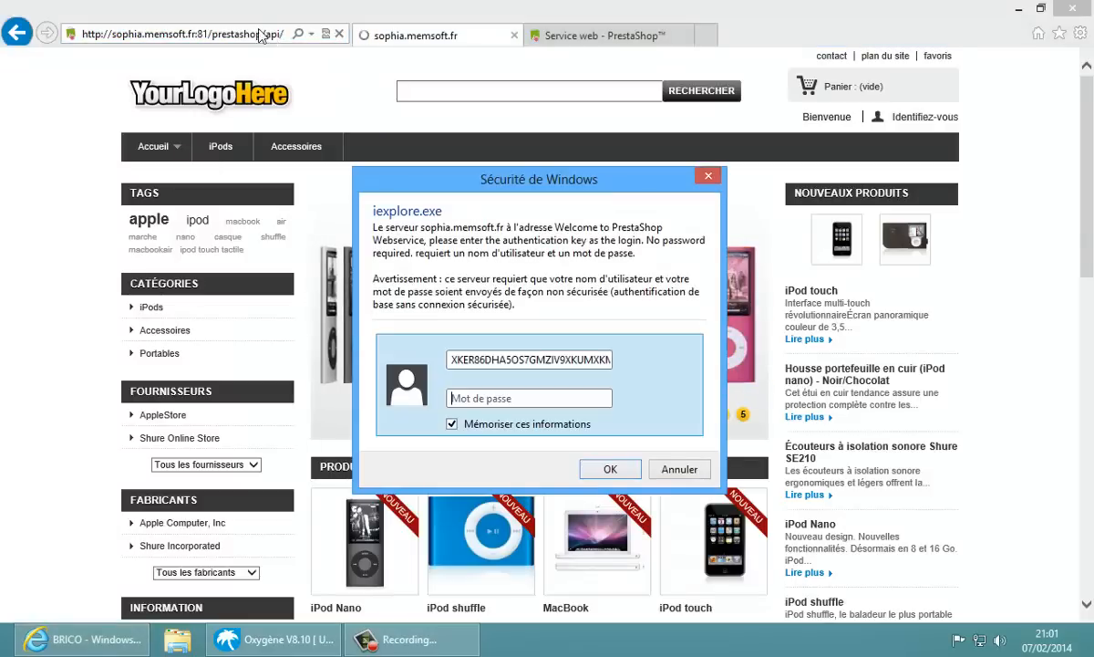
Log in with the web service key as username to display the XML resource list
double_click(518, 360)
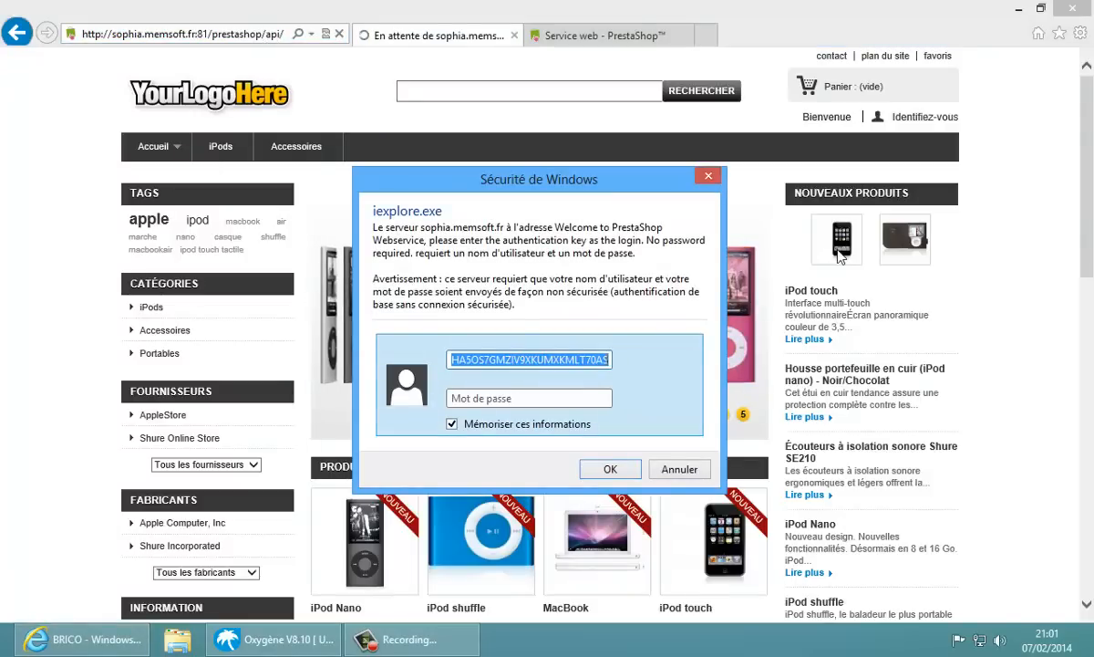
key("ctrl+v")
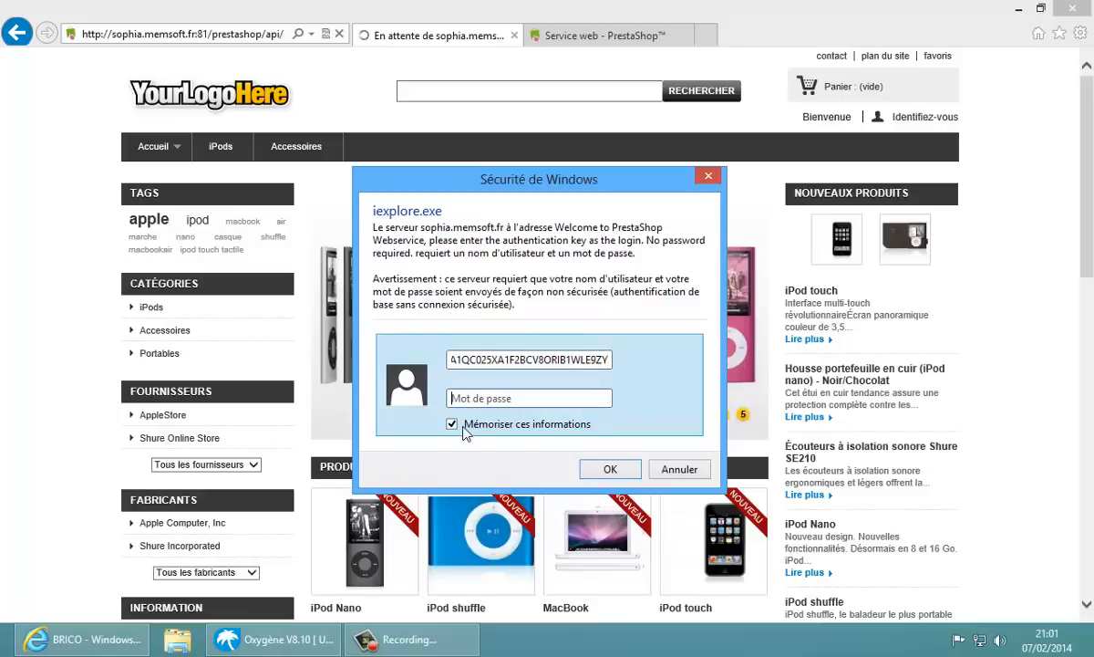
left_click(610, 469)
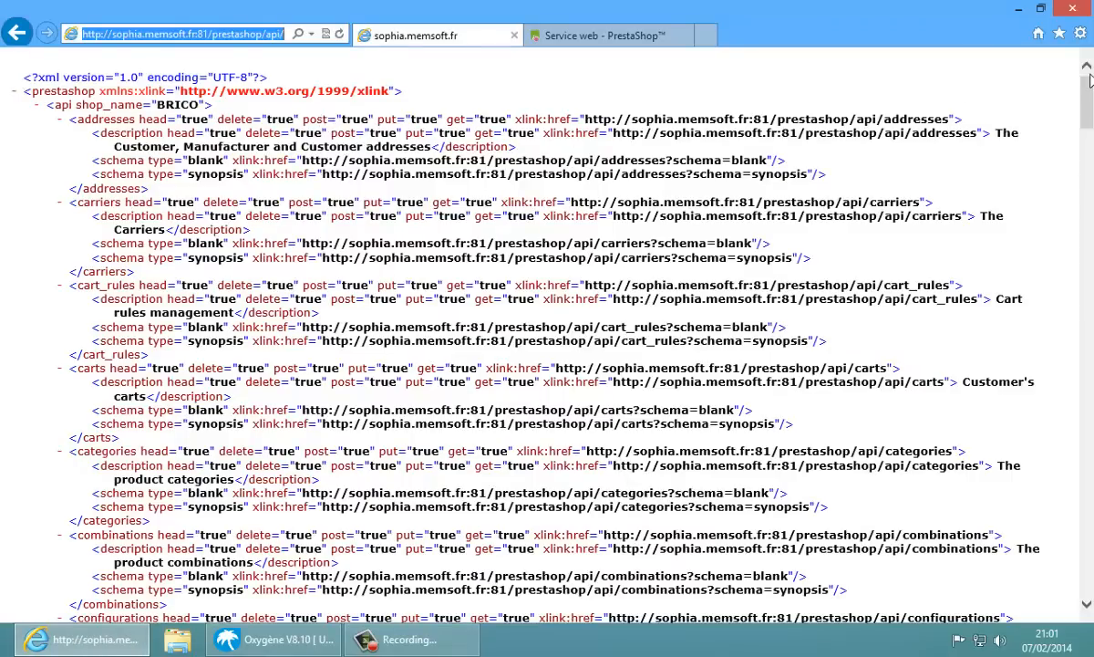
left_click(1087, 169)
left_click_drag(1088, 164, 1088, 120)
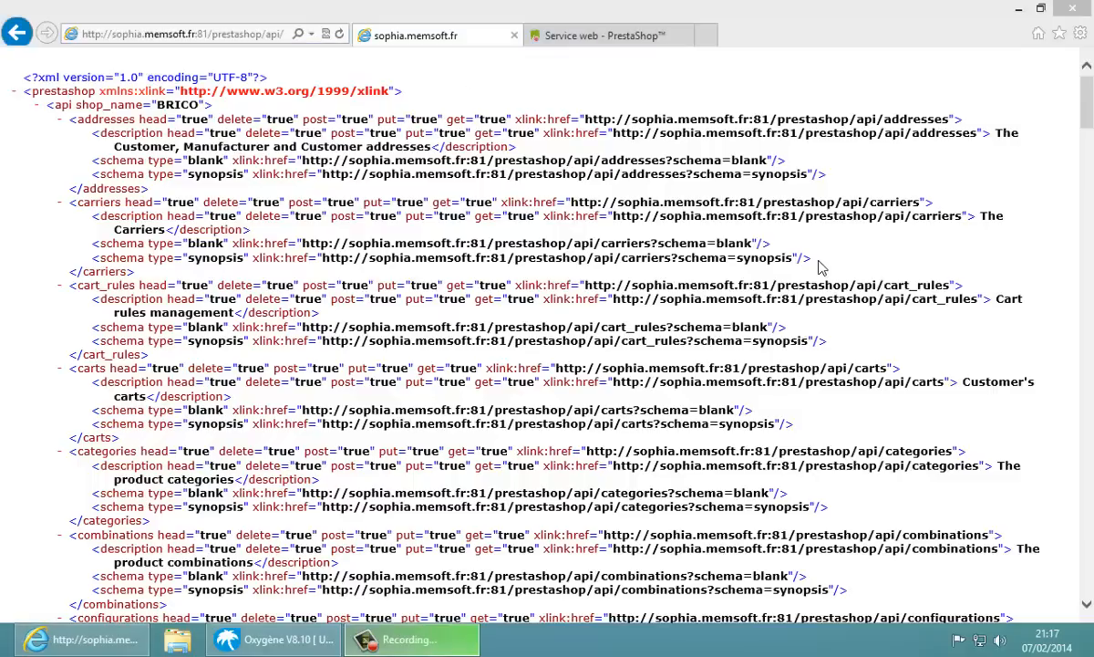
From the Windows Start screen, launch the Connecteur Oxygène PrestaShop tile
left_click(310, 645)
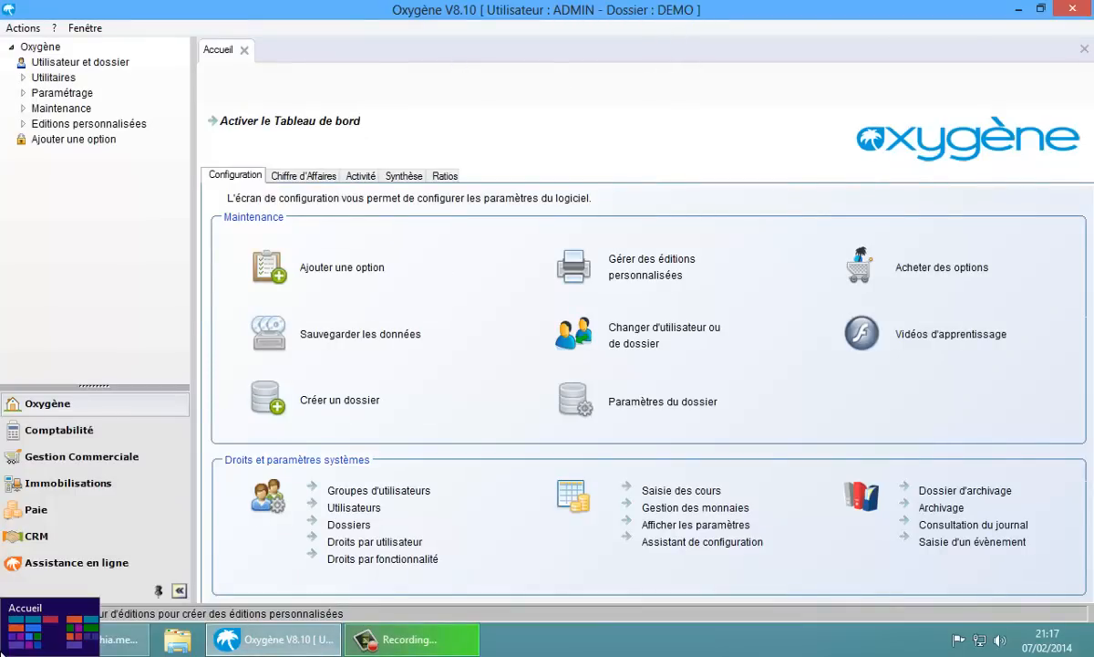
left_click(3, 604)
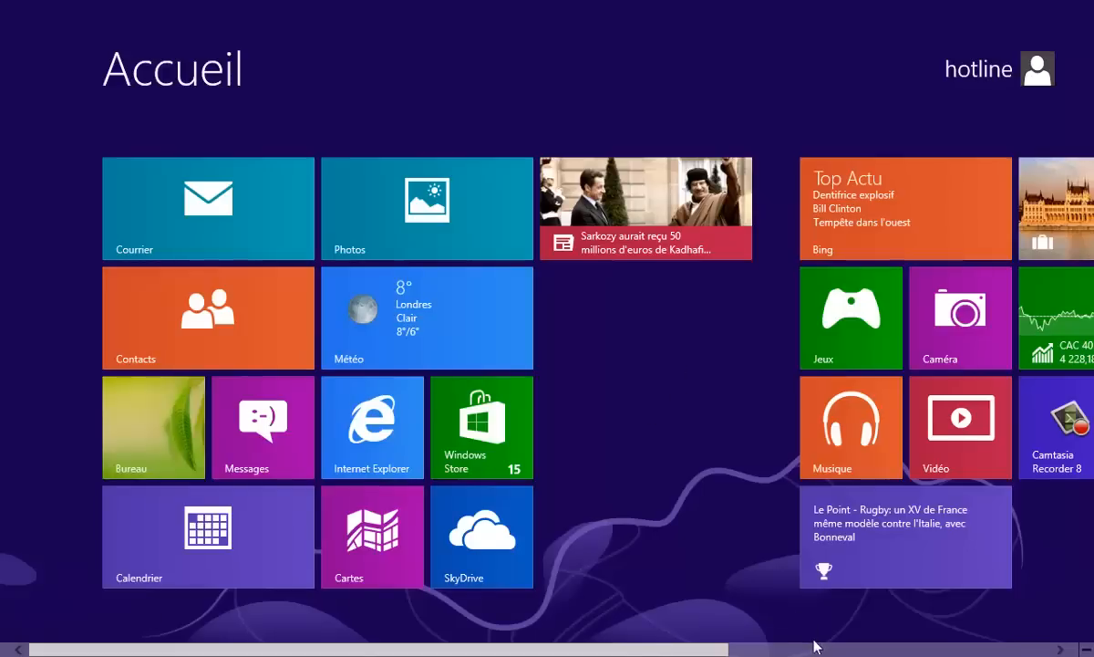
scroll(816, 654, "down", 5)
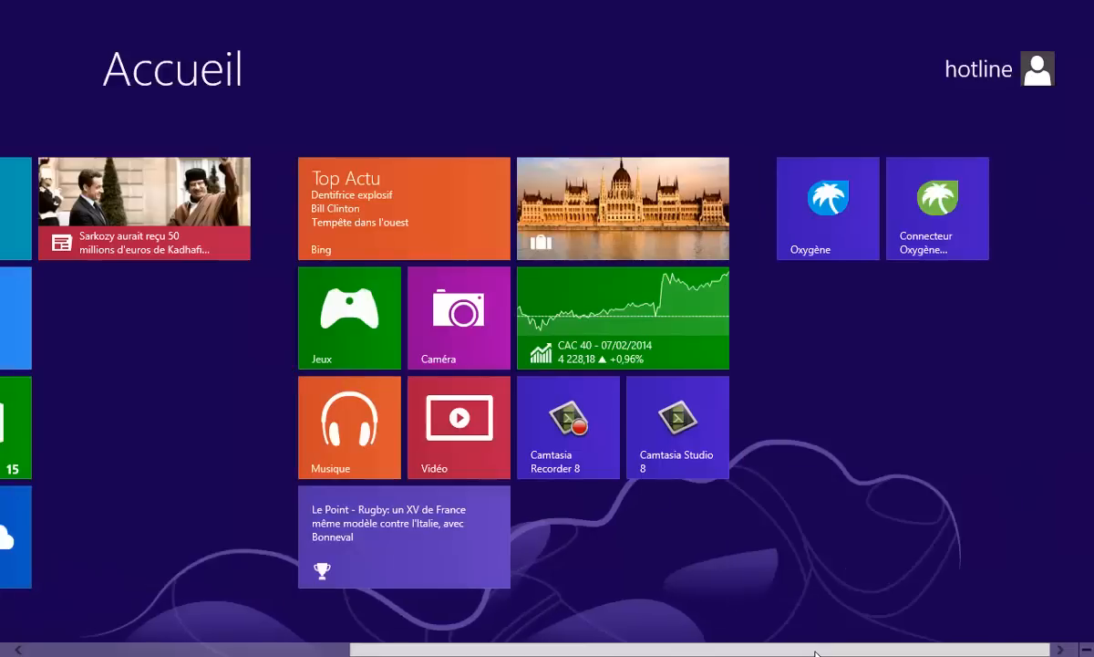
left_click(948, 227)
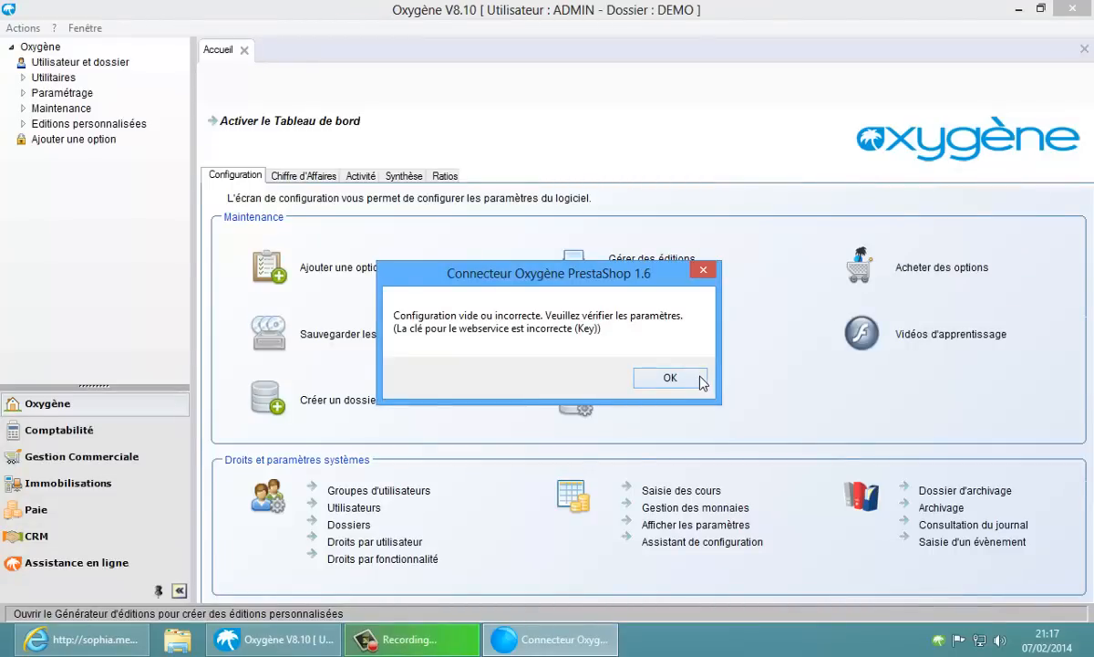
left_click(669, 378)
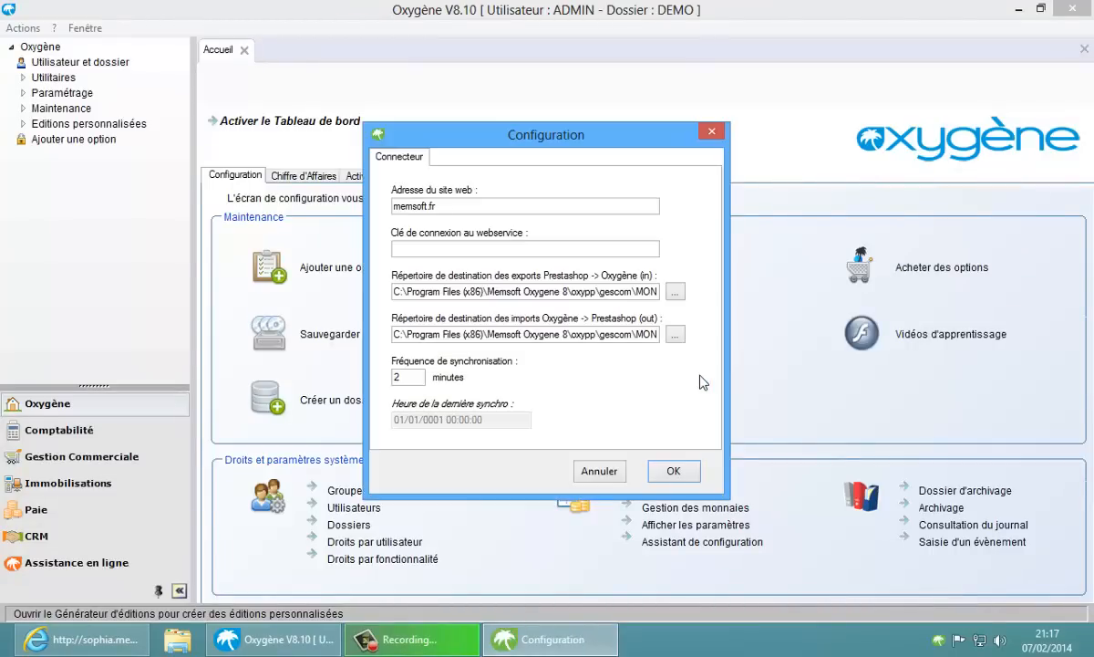
double_click(505, 205)
type("http://s")
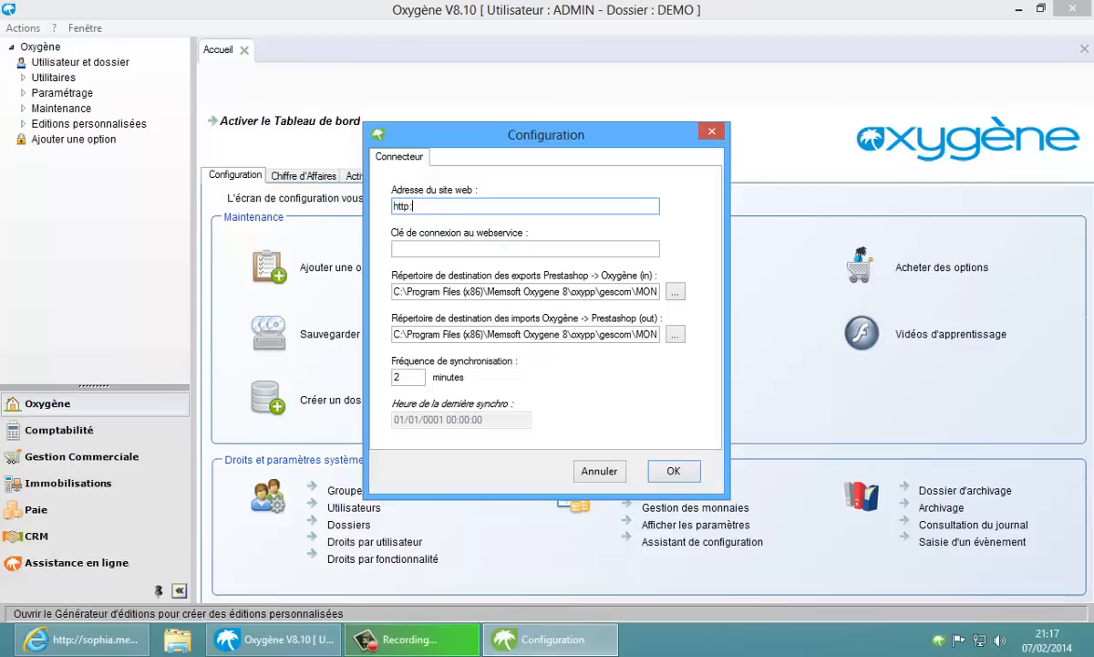
type("ophia.memsoft.fr")
type("/prestashop")
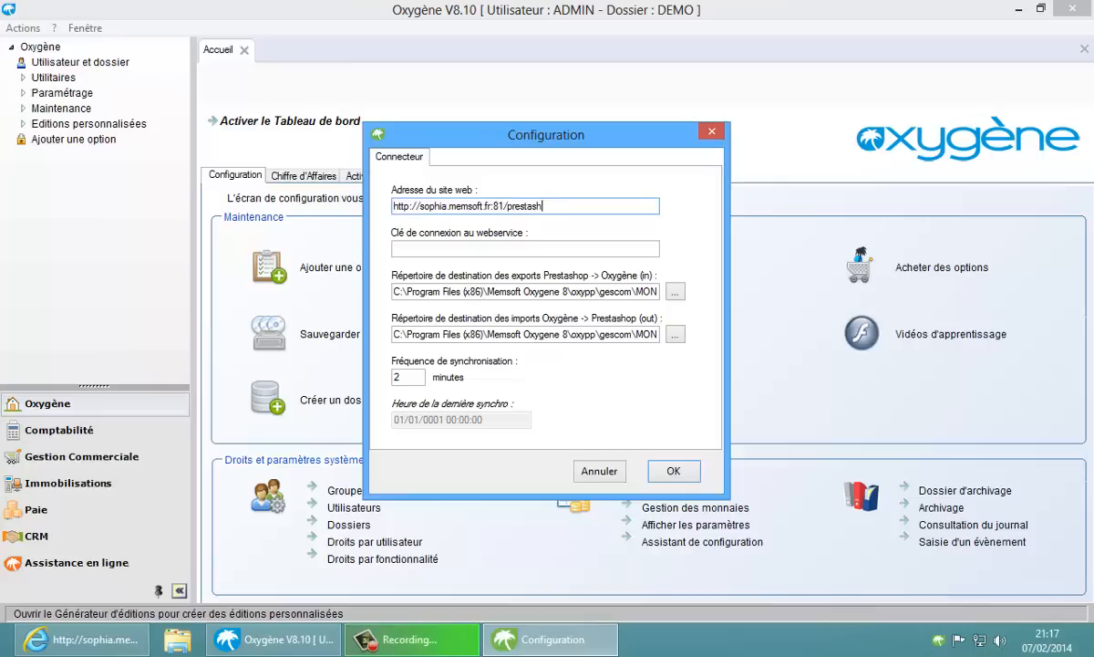
left_click(395, 249)
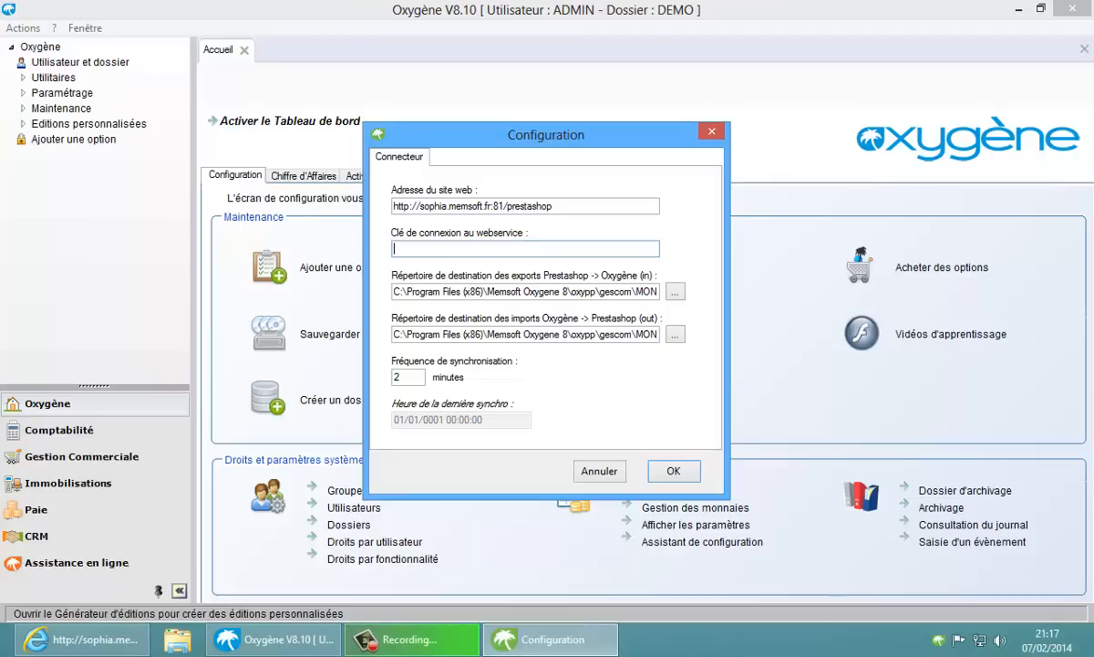
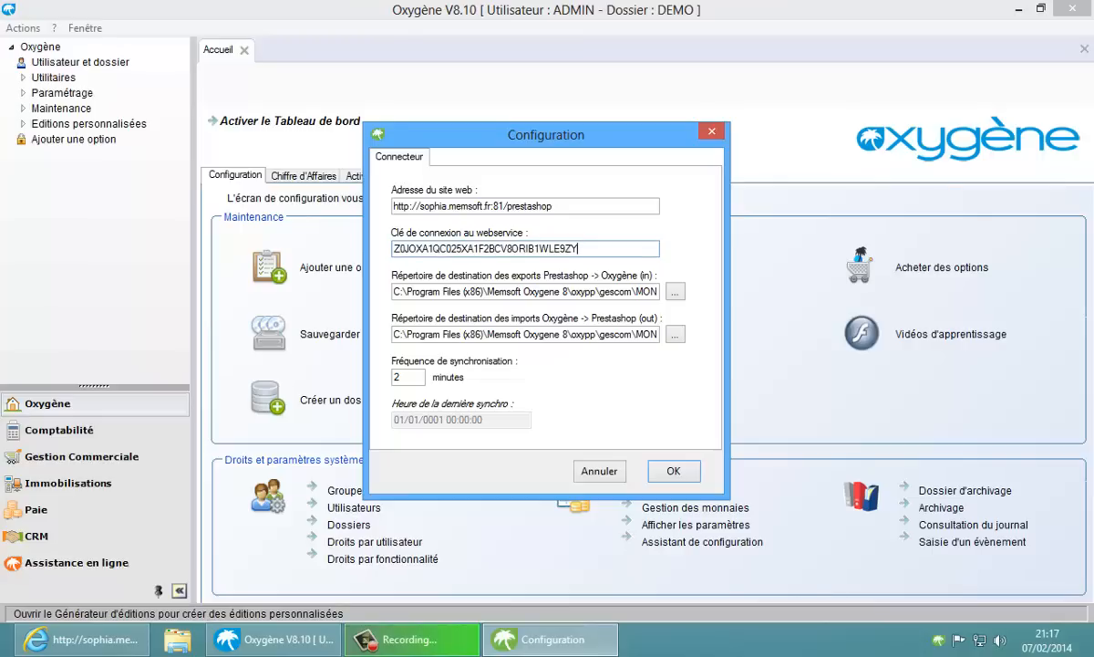
Replace MON_DOSSIER with DEMO in the exports and imports paths and save the settings
left_click(609, 294)
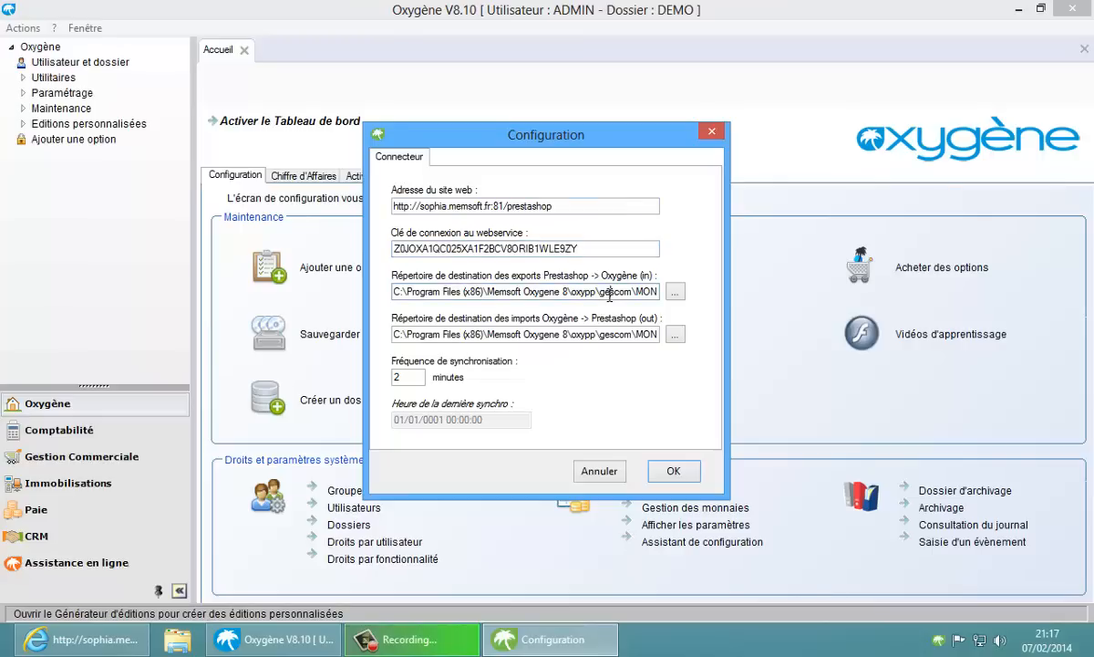
left_click_drag(635, 292, 1019, 248)
key("shift+Right")
key("shift+Right")
key("shift+Right")
key("shift+Right")
key("shift+Right")
key("shift+Right")
key("shift+Right")
key("shift+Right")
key("shift+Right")
key("shift+Right")
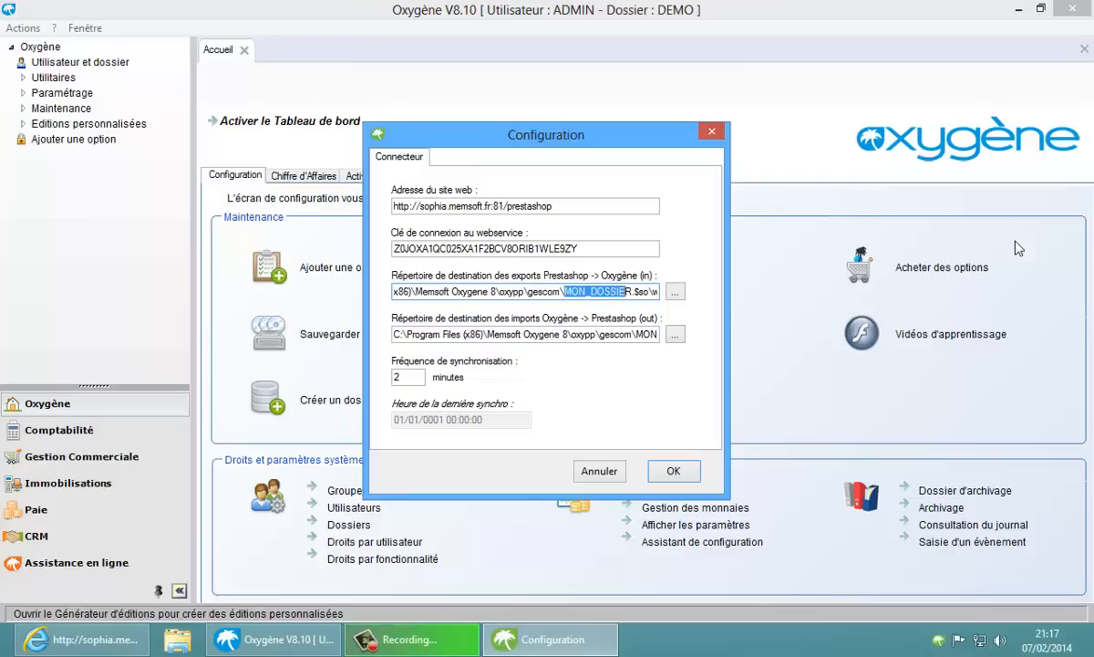
key("shift+Right")
type("DEMO")
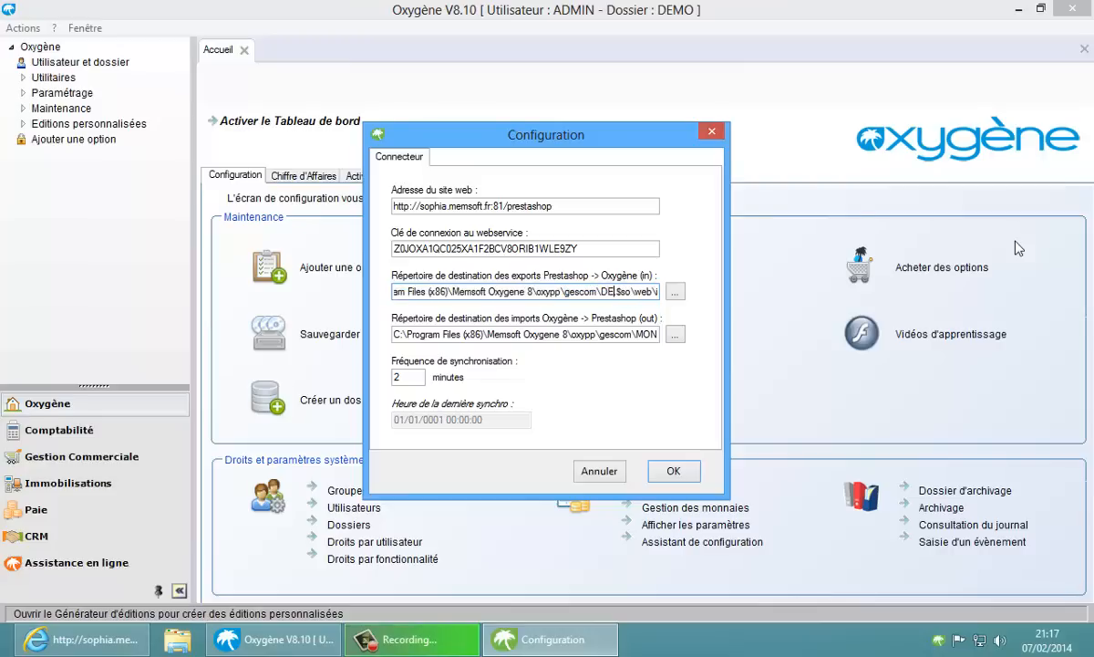
left_click(636, 334)
key("shift+Right")
key("shift+Right")
key("shift+Right")
key("shift+Right")
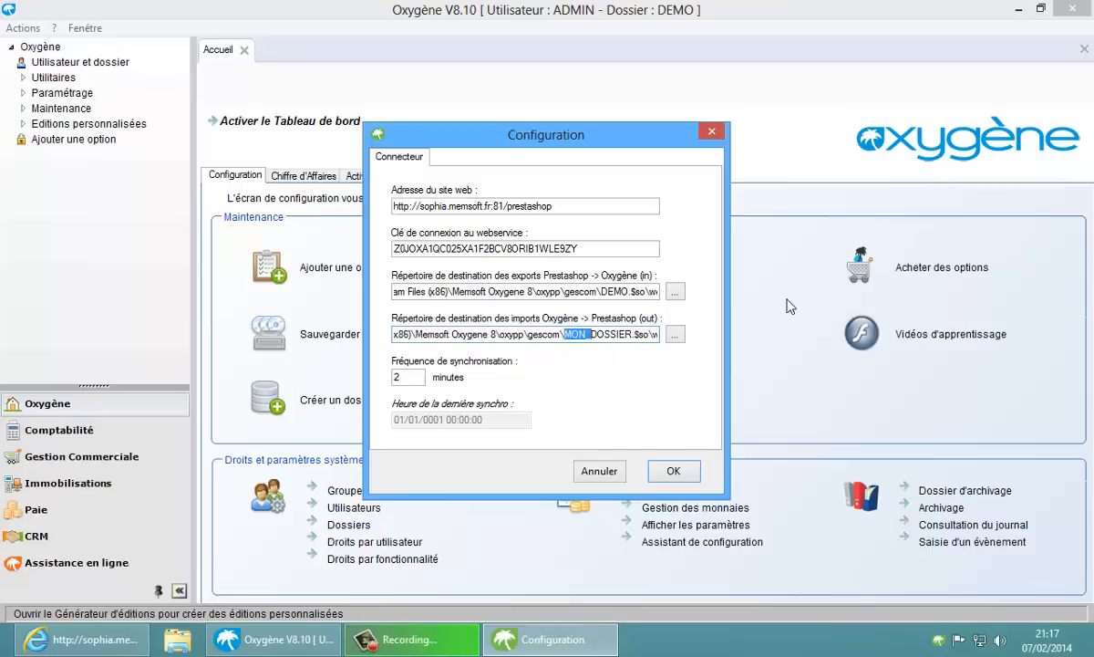
key("shift+Right")
key("shift+Right")
key("shift+Right")
key("shift+Right")
key("shift+Right")
key("shift+Right")
type("DEMO")
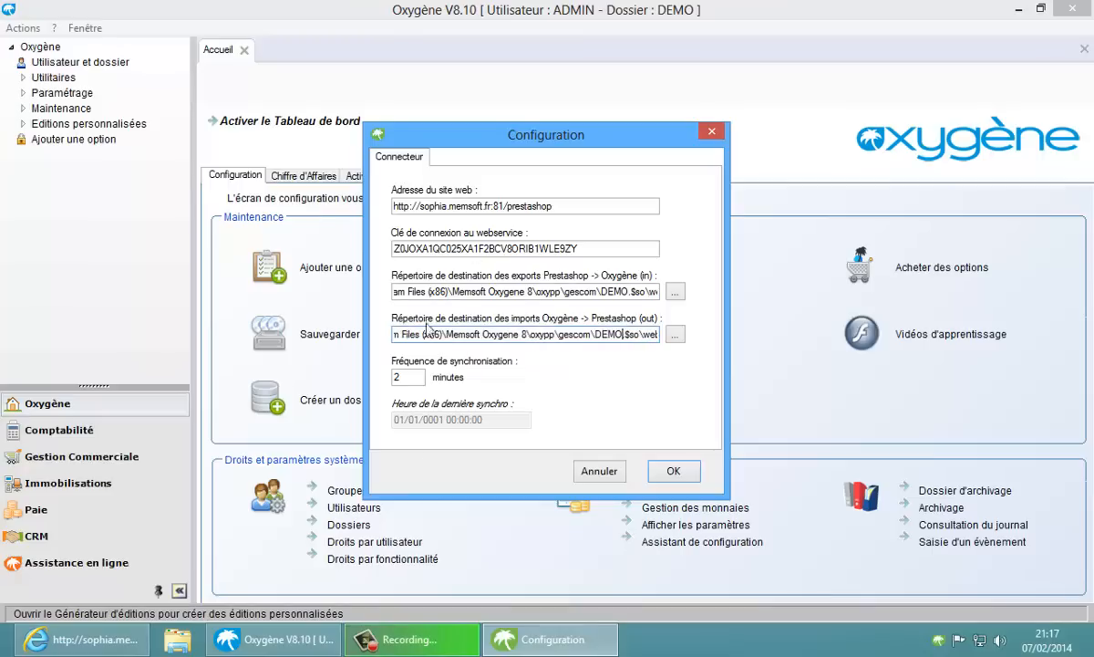
left_click(671, 469)
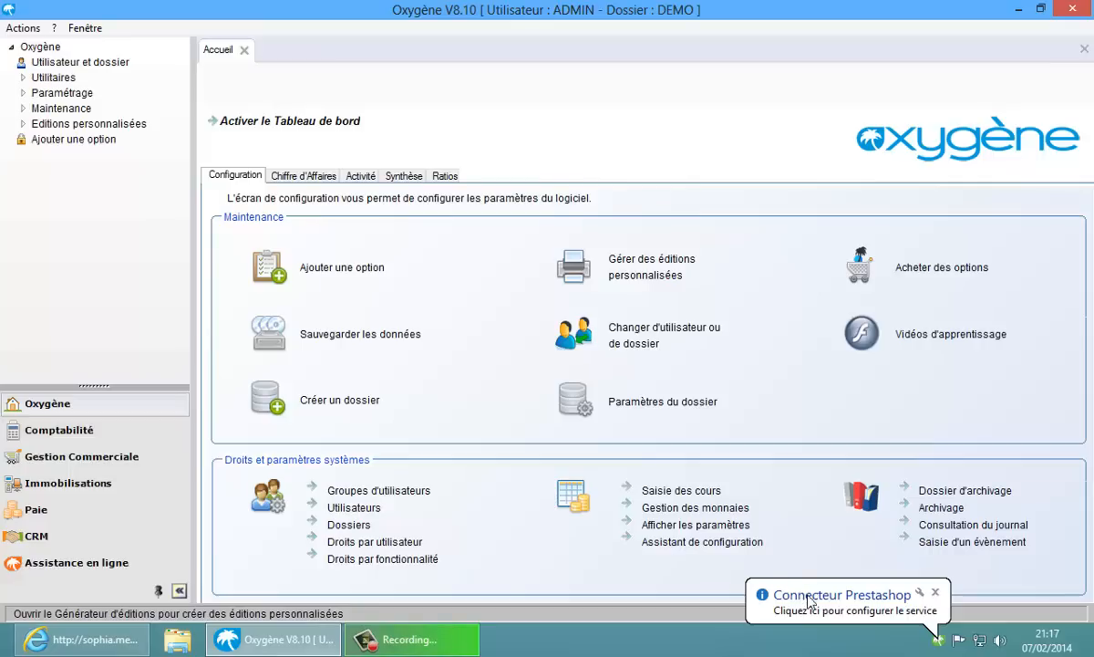
left_click(833, 615)
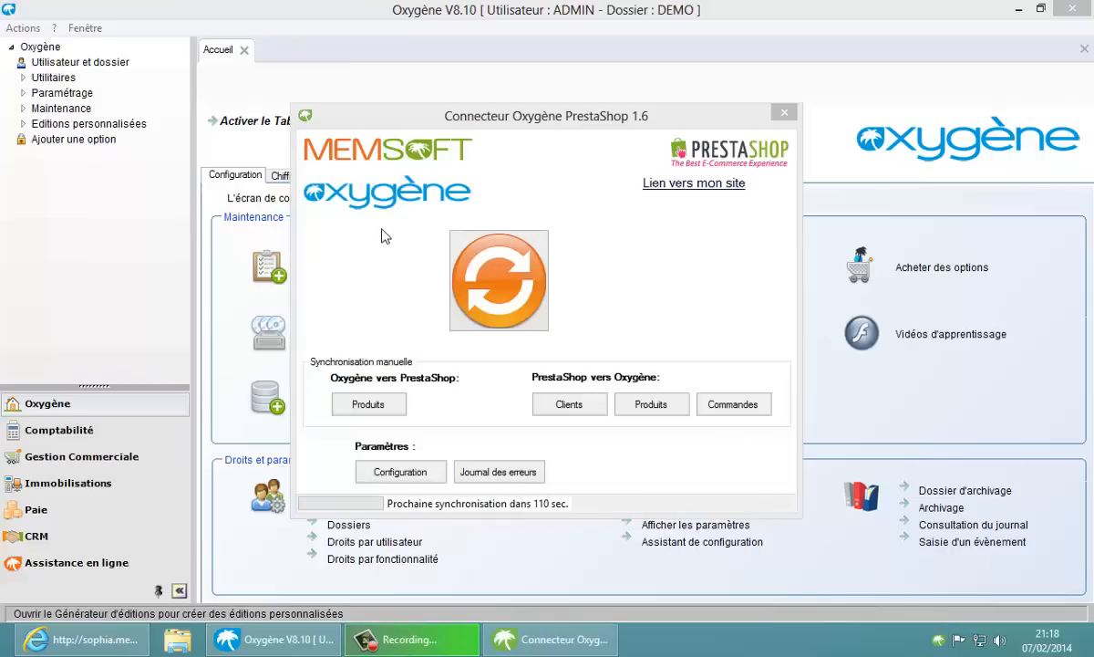
left_click(421, 476)
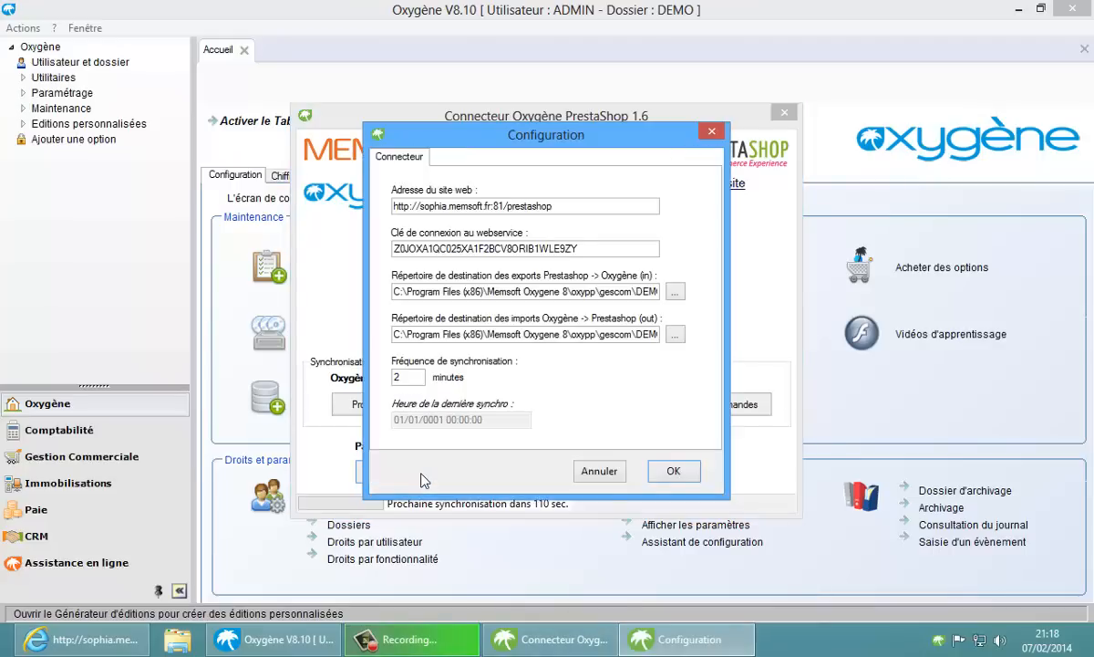
left_click(599, 470)
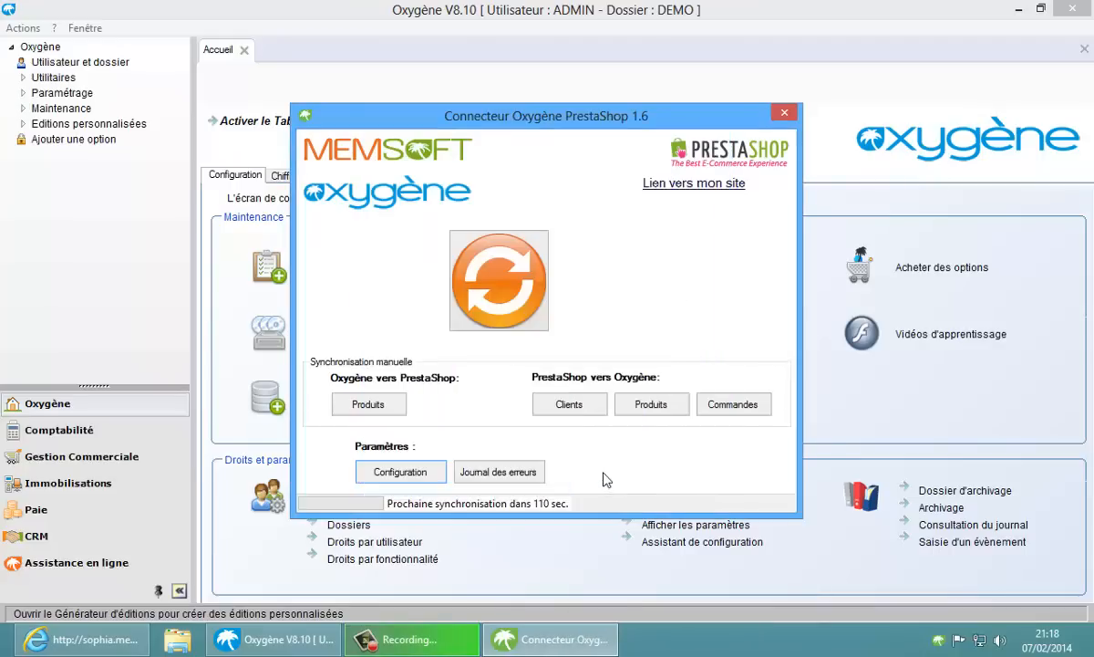
left_click(783, 115)
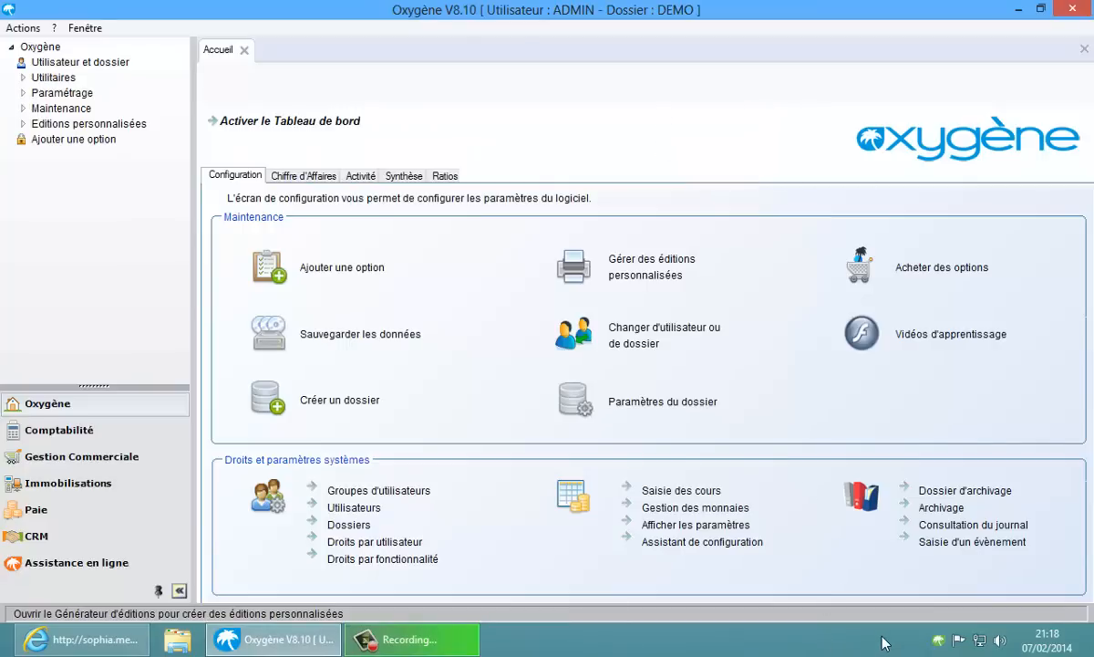
Open the connector tray icon's options menu, then close it again
right_click(940, 640)
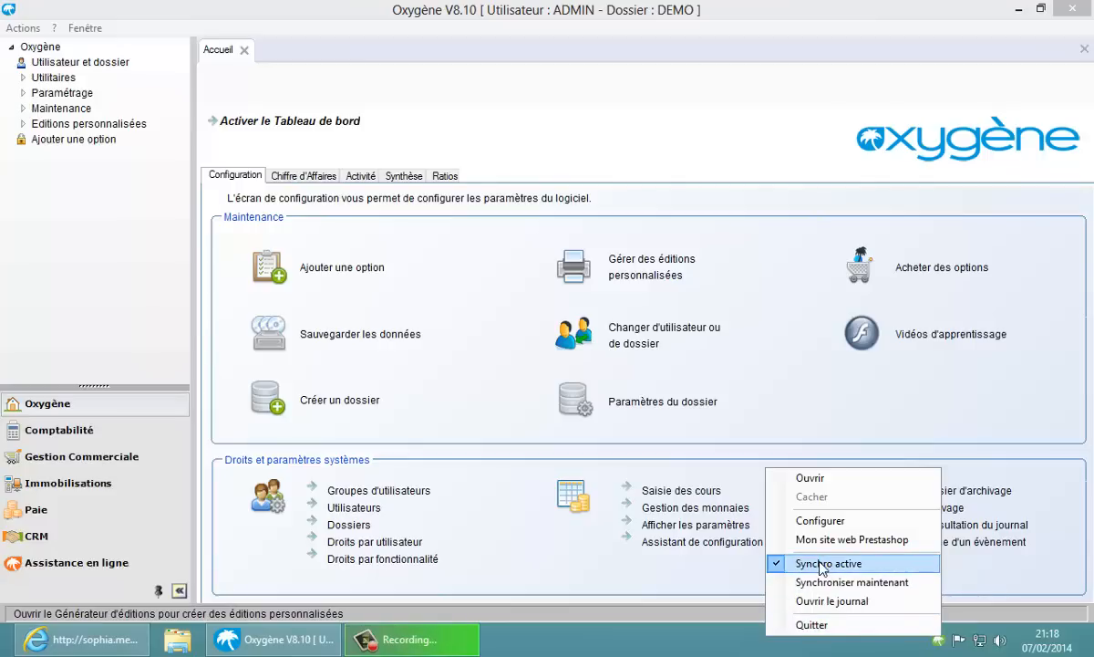
left_click(684, 648)
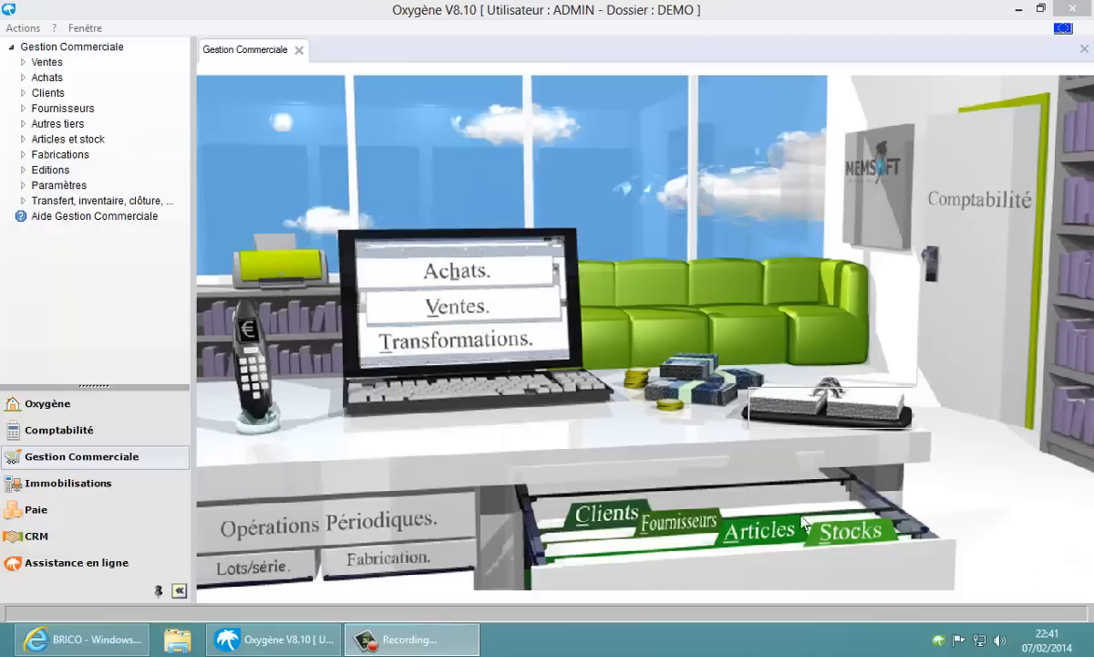
Show the Les articles list filtered to the ELECTRICITE family
left_click(755, 531)
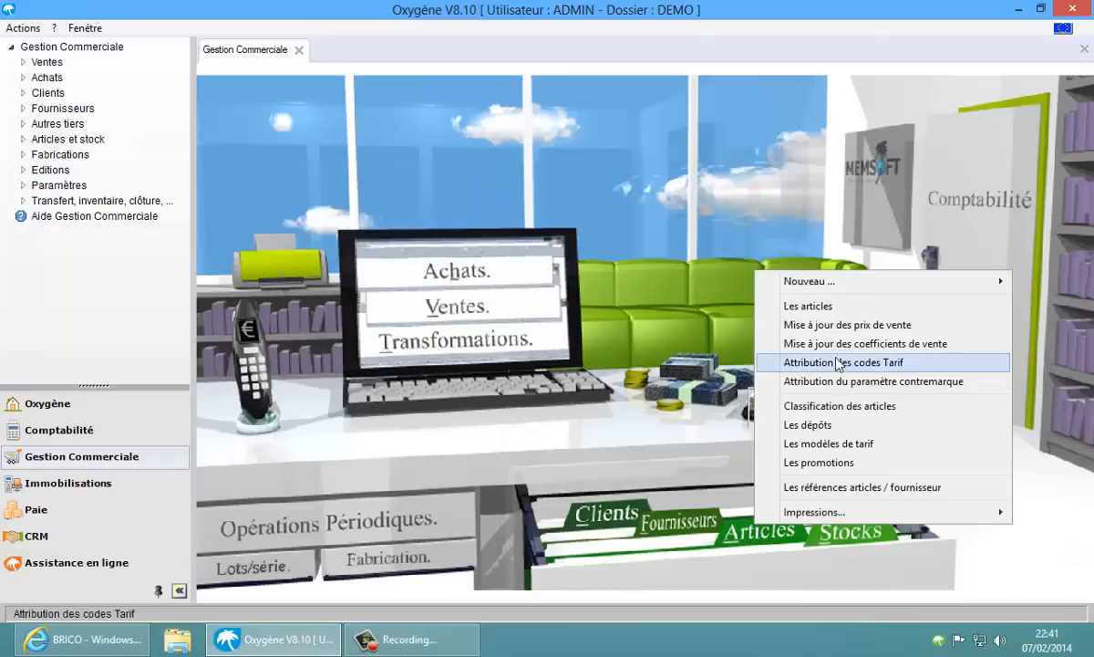
left_click(811, 305)
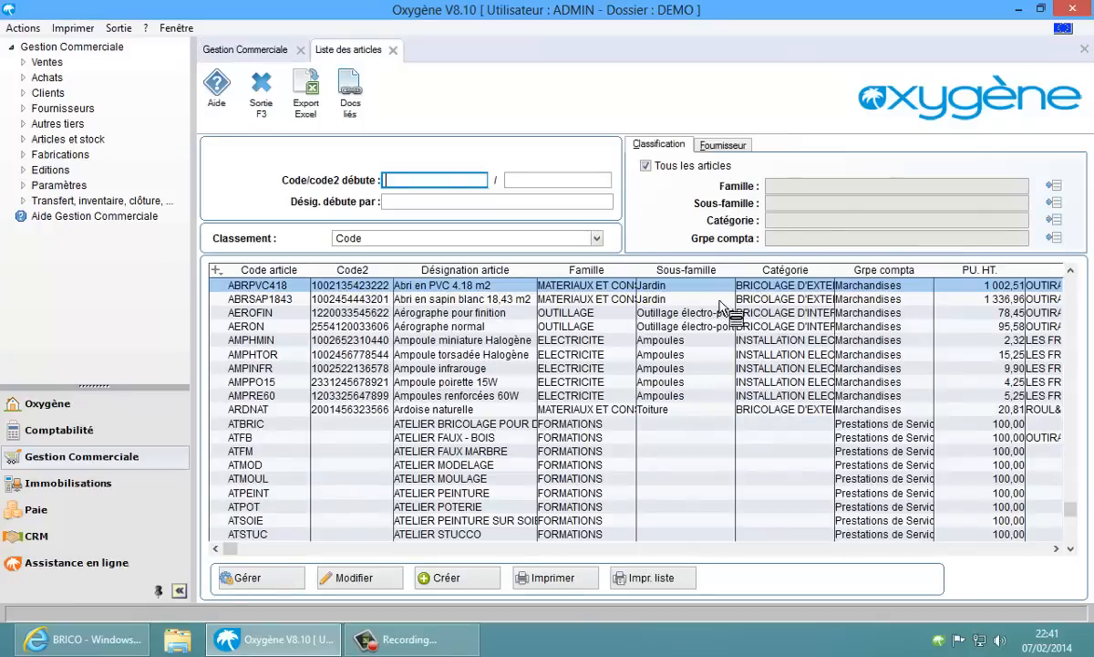
left_click(1054, 187)
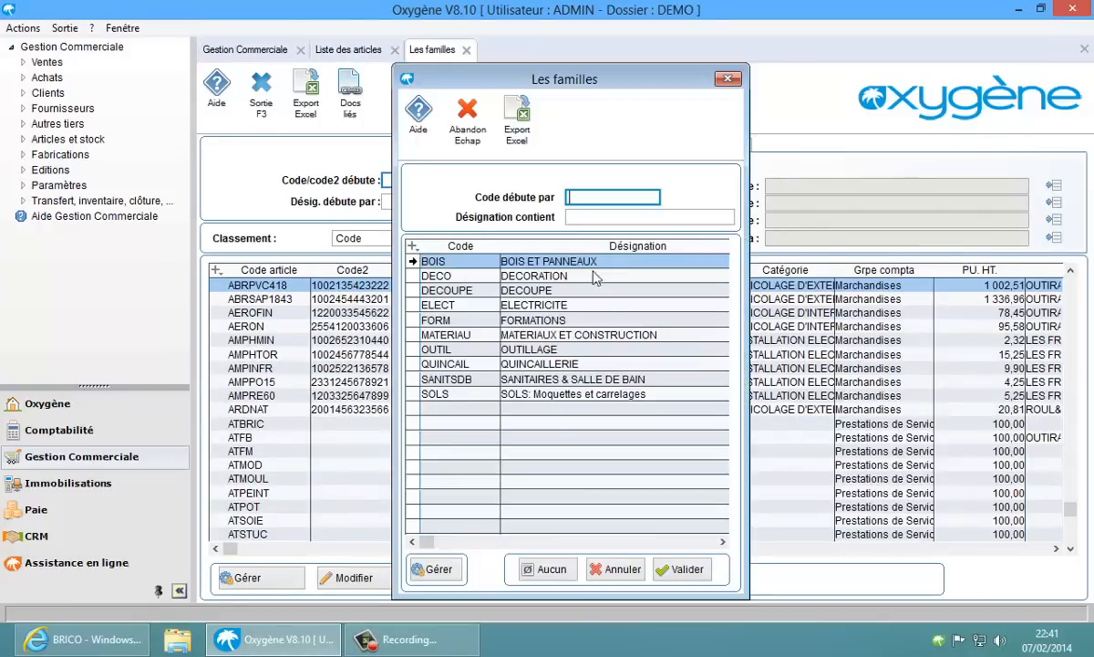
double_click(558, 306)
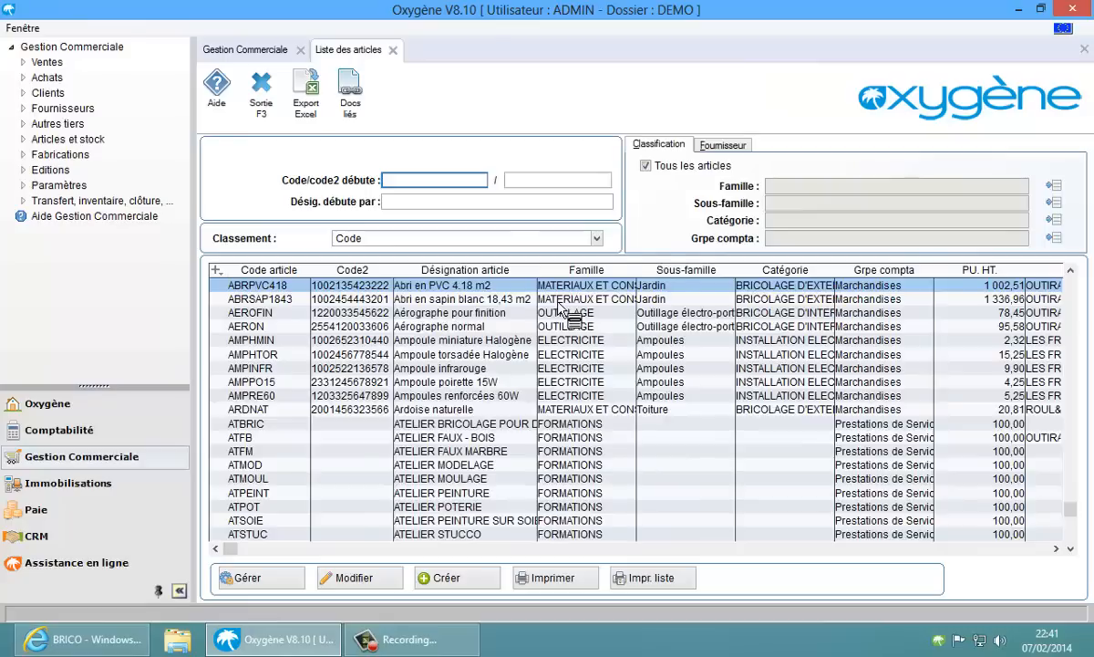
Mark the listed ELECTRICITE articles for web publishing with Option web > Publier
right_click(484, 288)
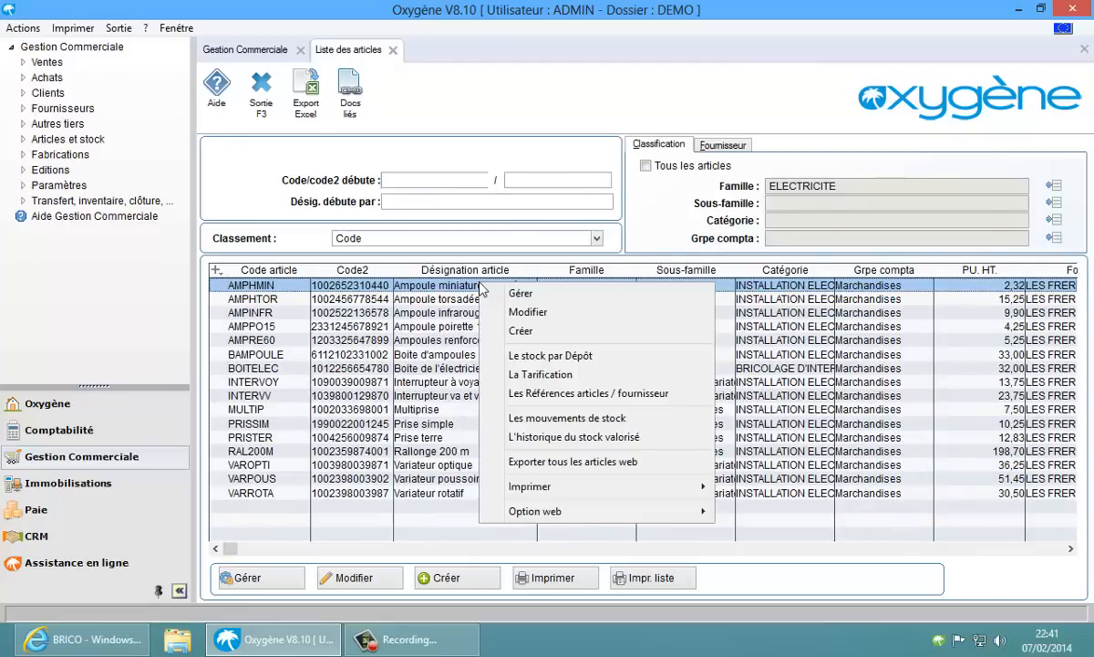
mouse_move(554, 510)
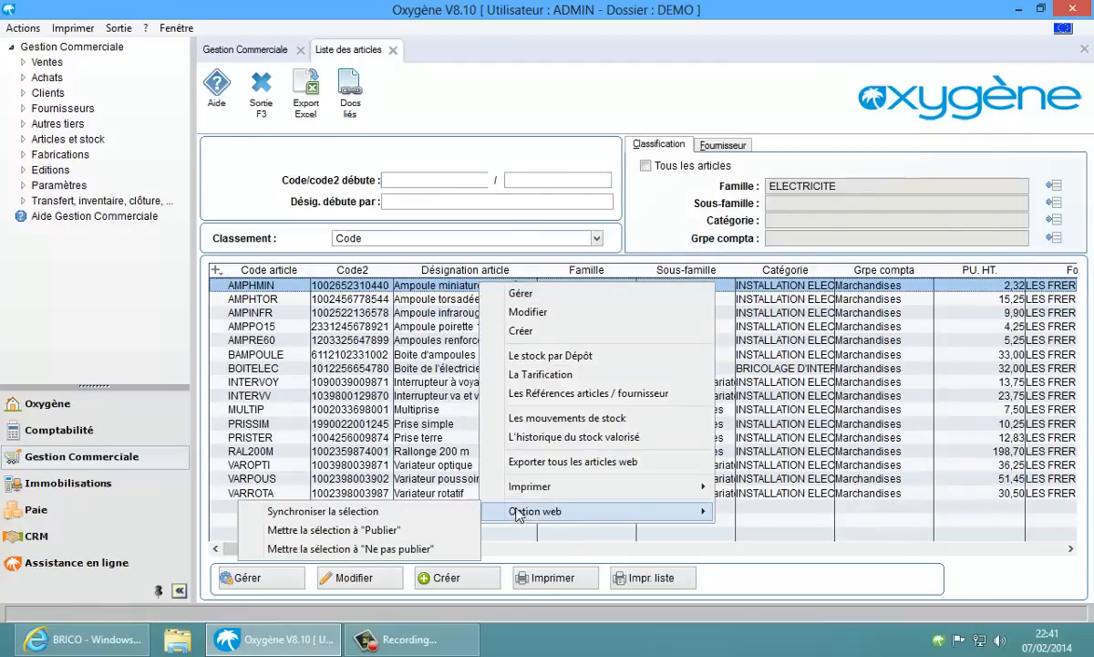
left_click(369, 531)
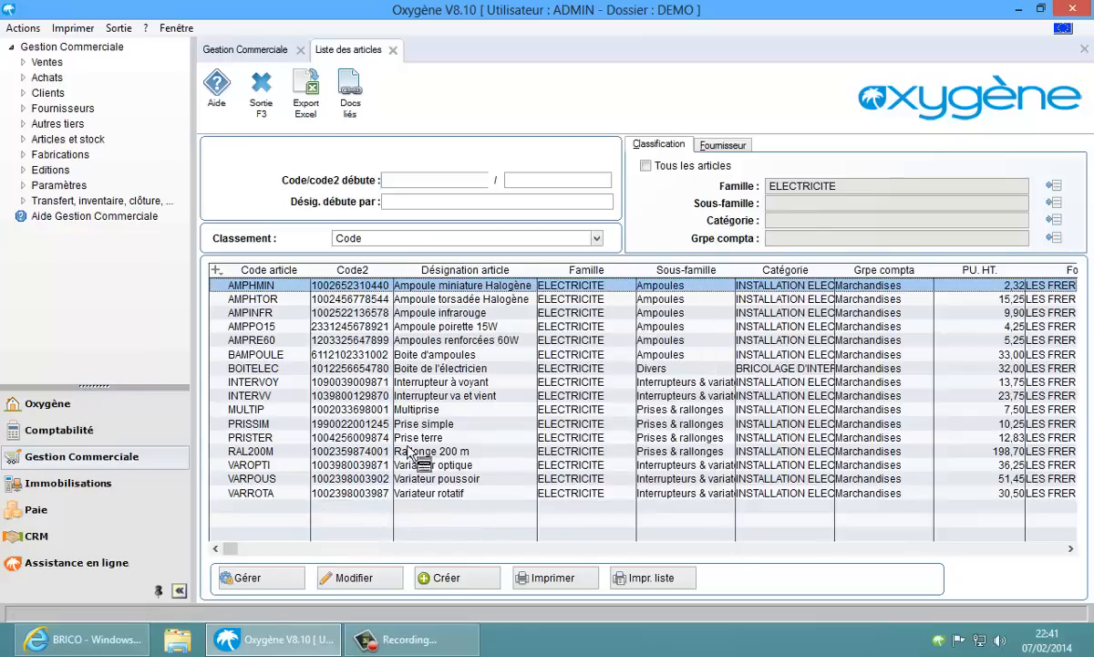
Synchronise AMPPO15 to the web store and open its article record
right_click(426, 326)
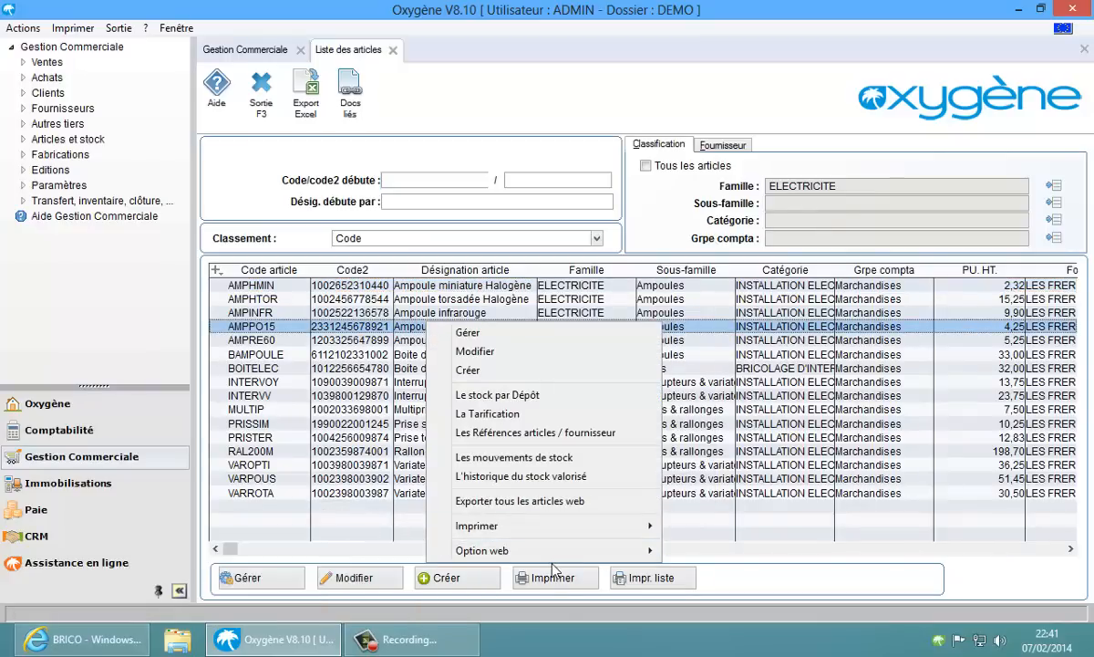
mouse_move(518, 551)
left_click(361, 550)
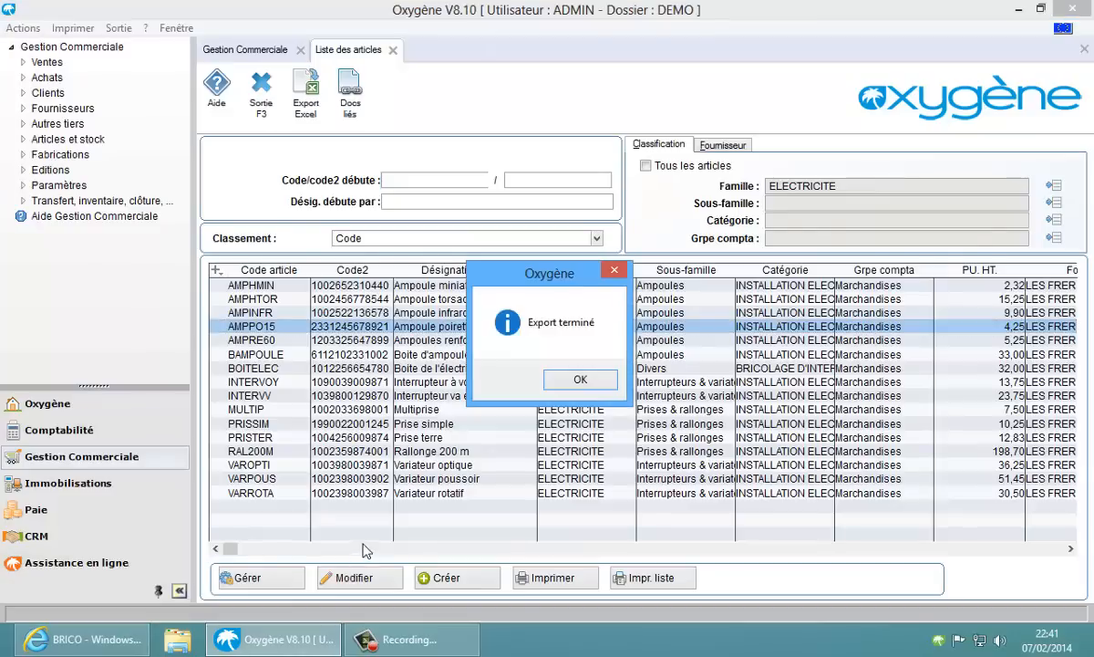
left_click(574, 380)
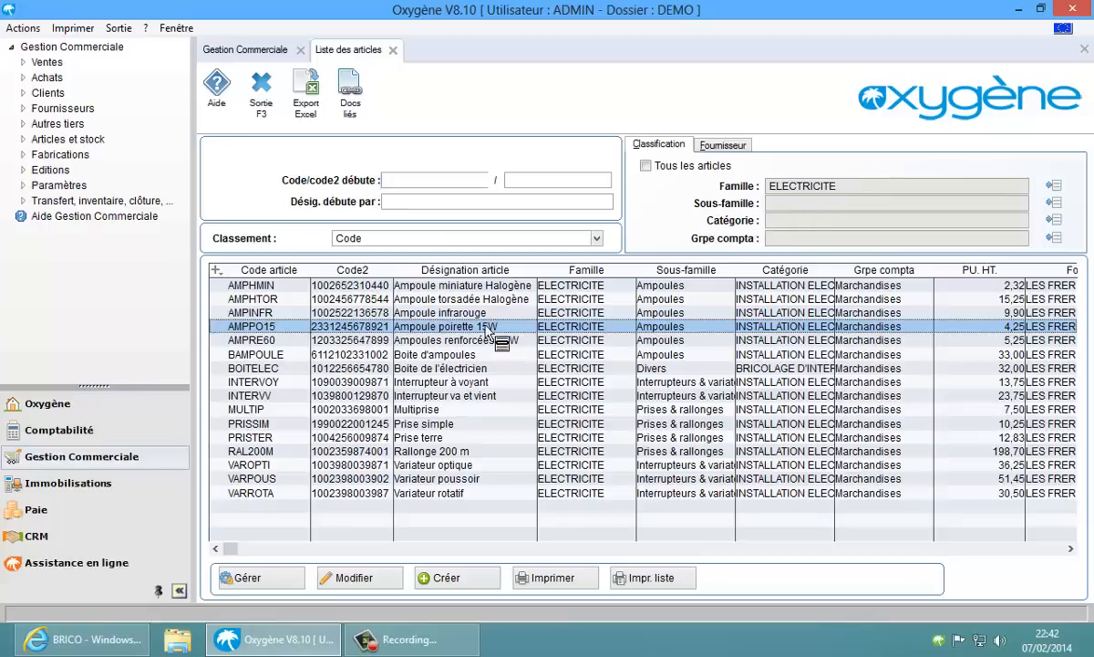
left_click(271, 586)
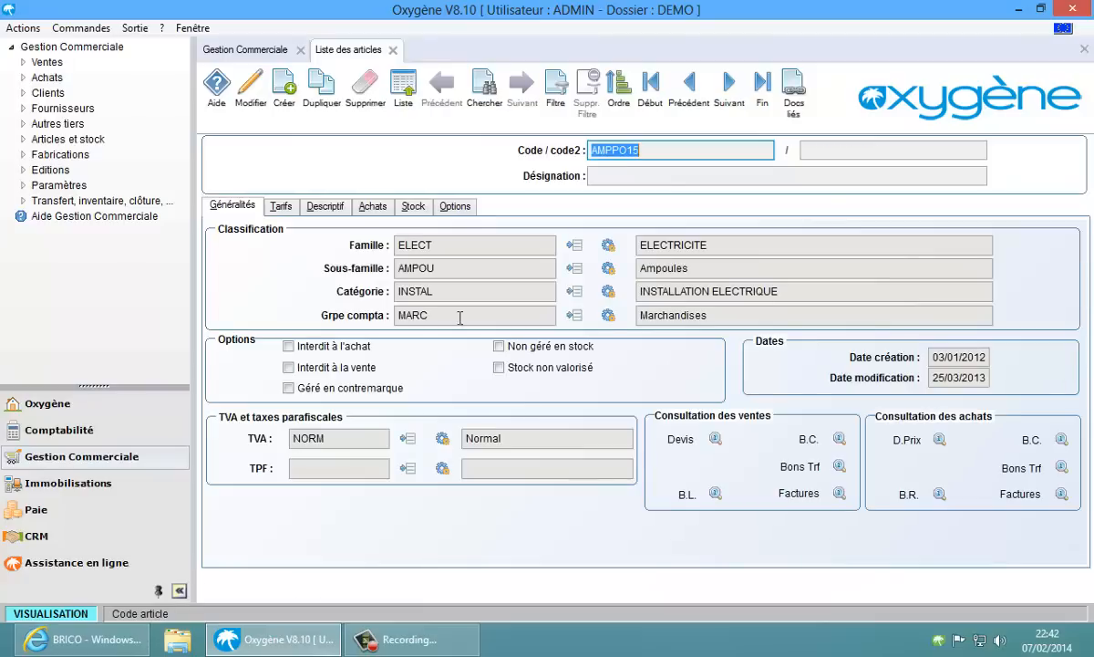
Check AMPPO15's Options tab shows 'Article publié sur internet', then switch to the BRICO browser window
left_click(461, 206)
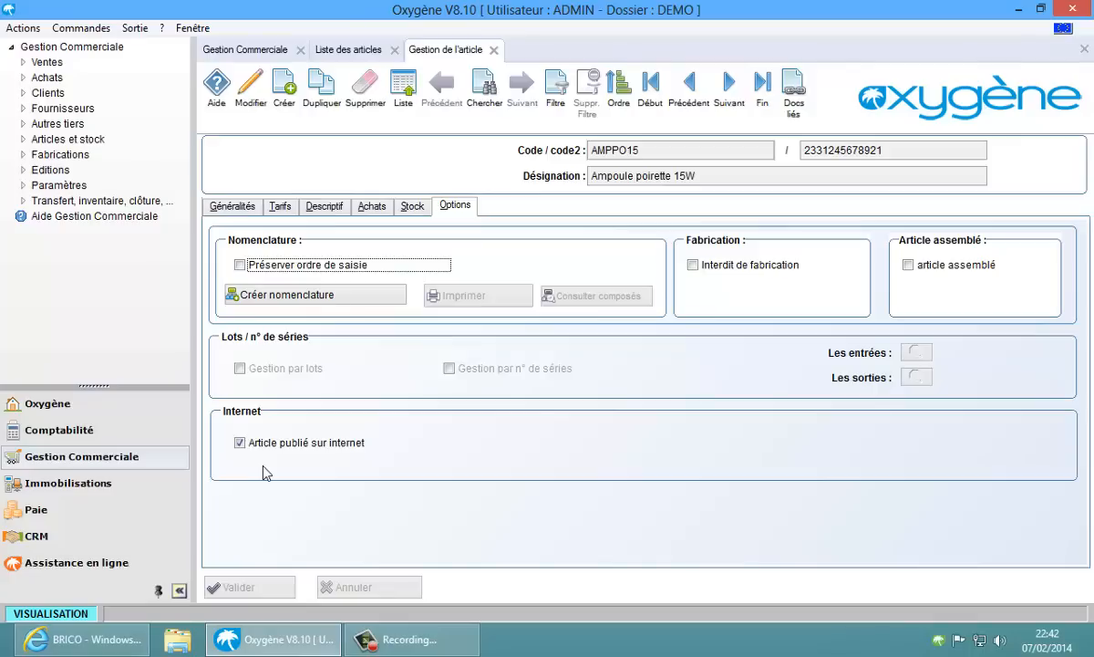
left_click(232, 206)
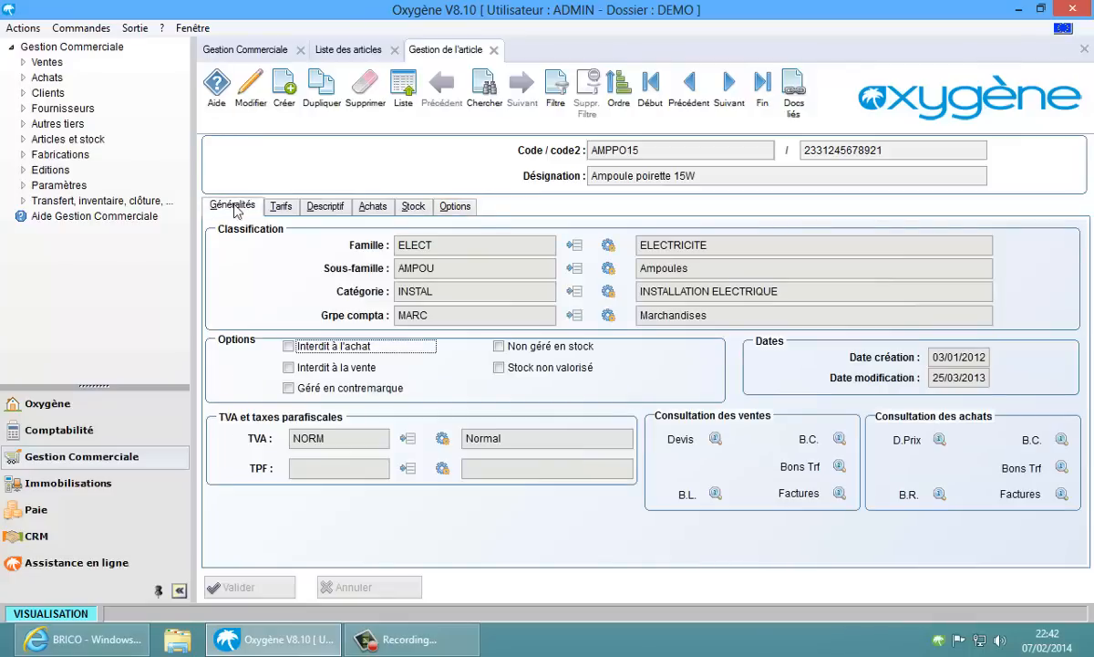
left_click(505, 294)
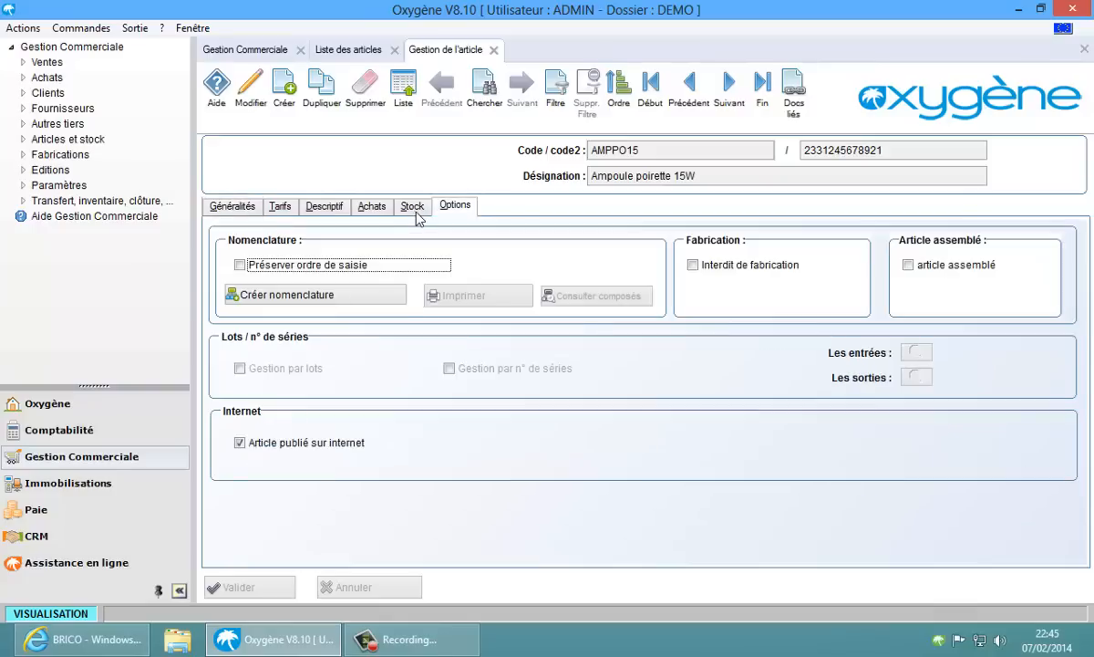
left_click(113, 639)
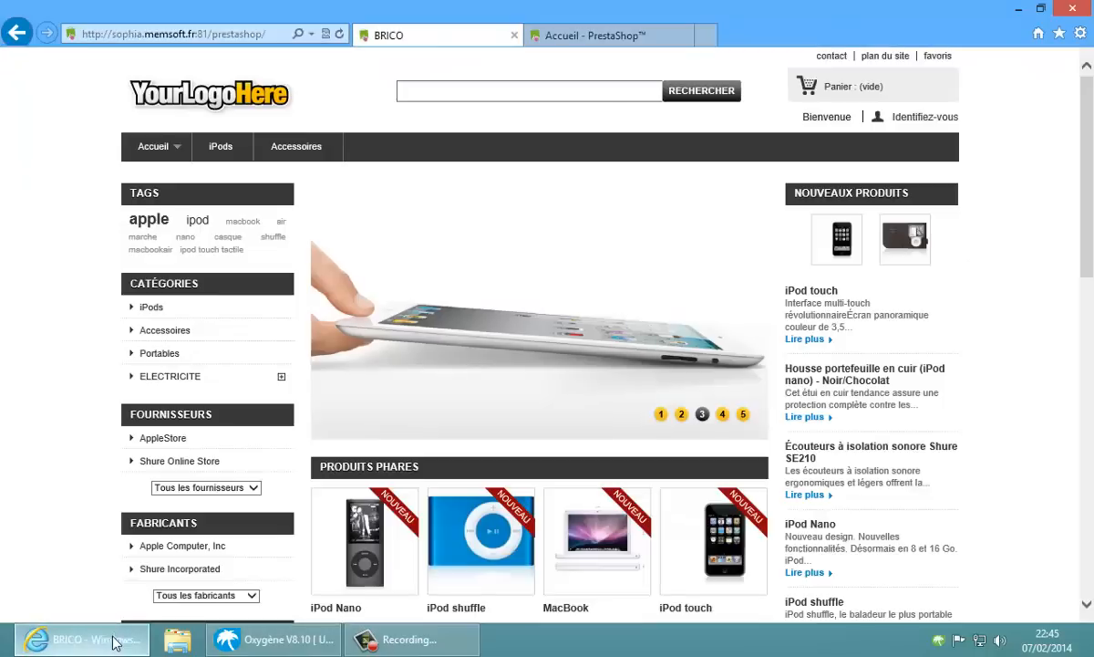
Find the ELECTRICITE items in the back-office Catalogue > Produits list, then return to the BRICO storefront
left_click(558, 38)
mouse_move(32, 114)
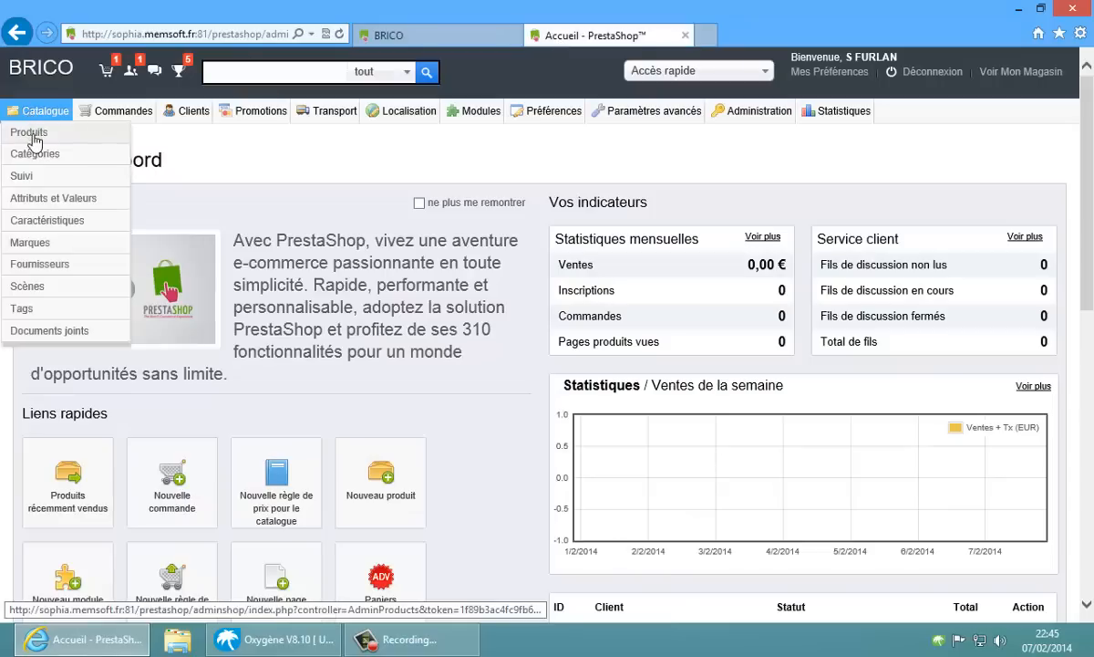
left_click(33, 138)
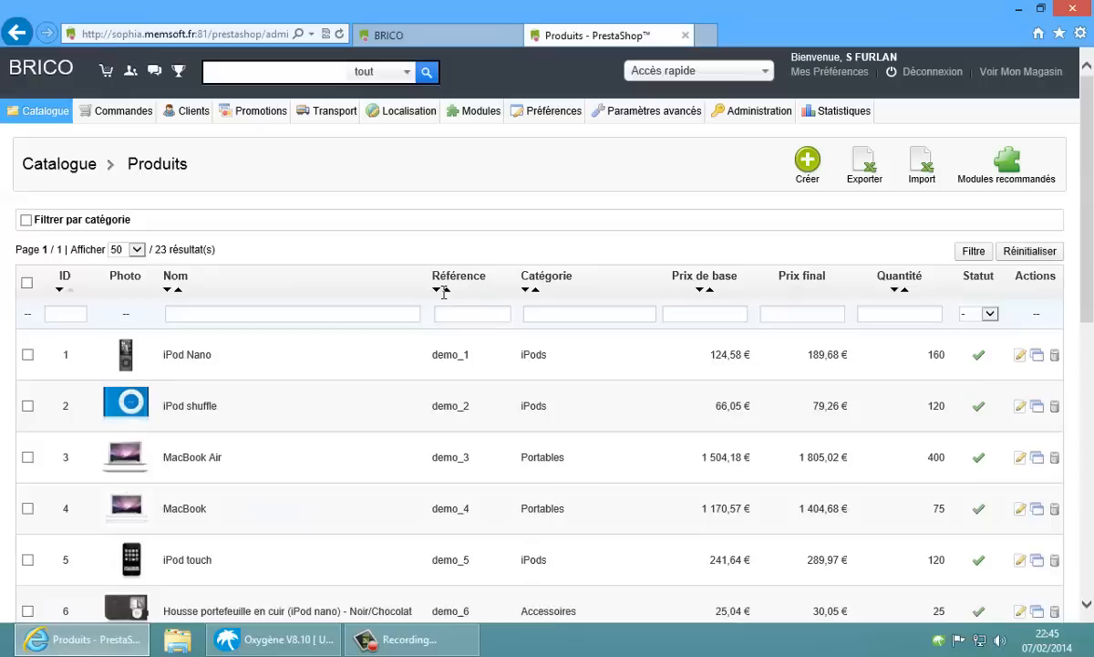
left_click_drag(1088, 132, 1079, 389)
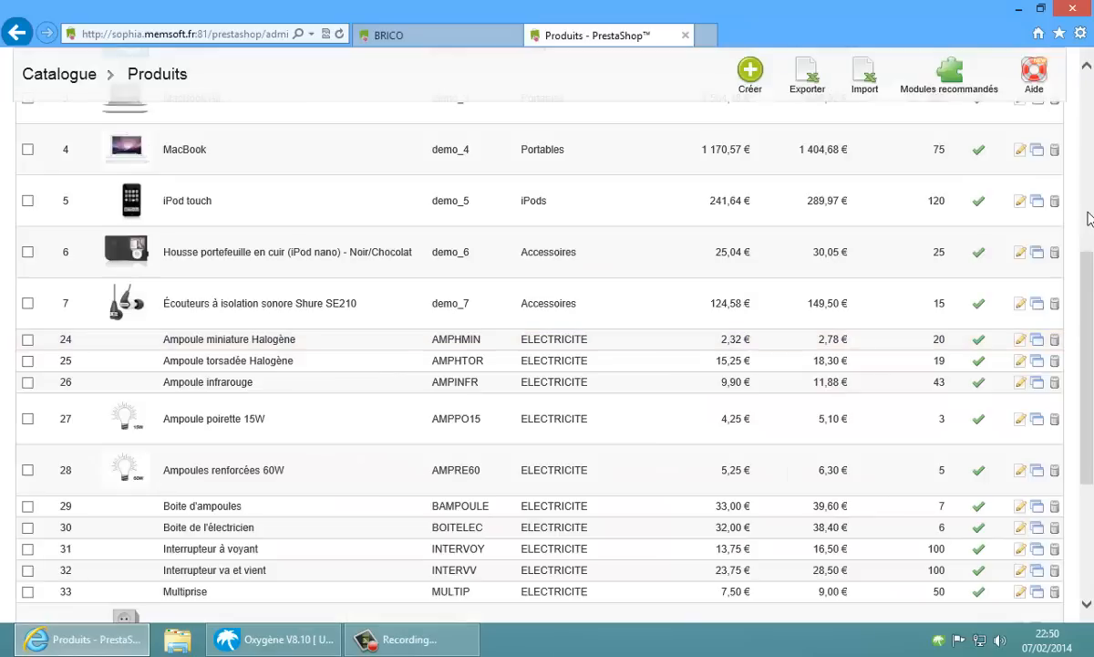
left_click(428, 37)
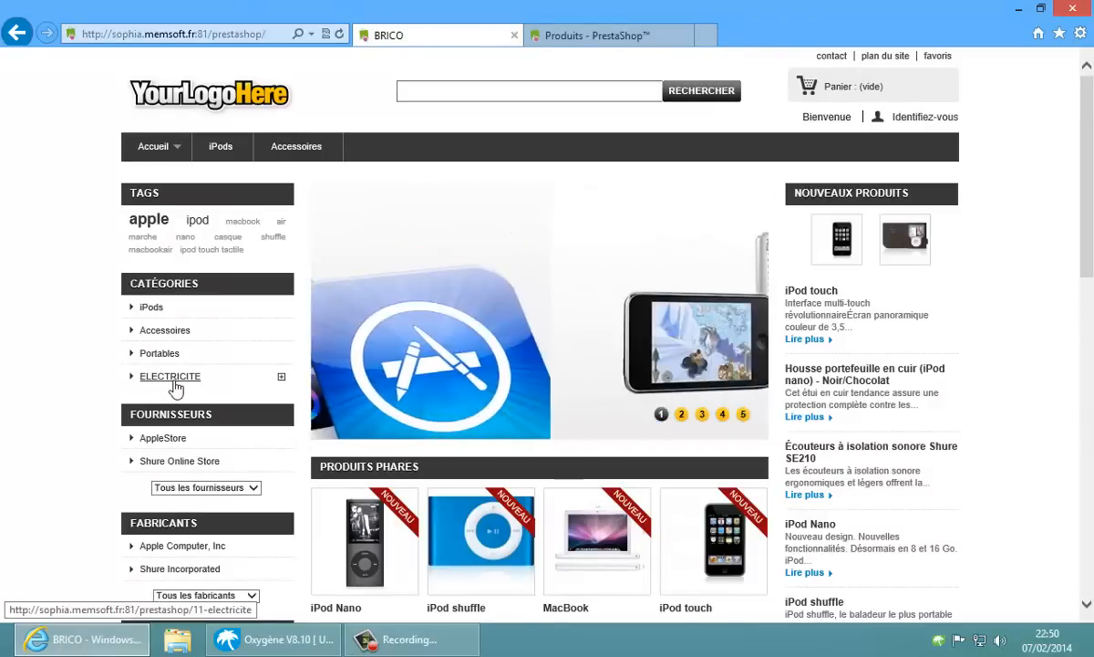
Add Ampoule miniature Halogène from ELECTRICITE > Ampoules to the cart and start checkout
left_click(175, 382)
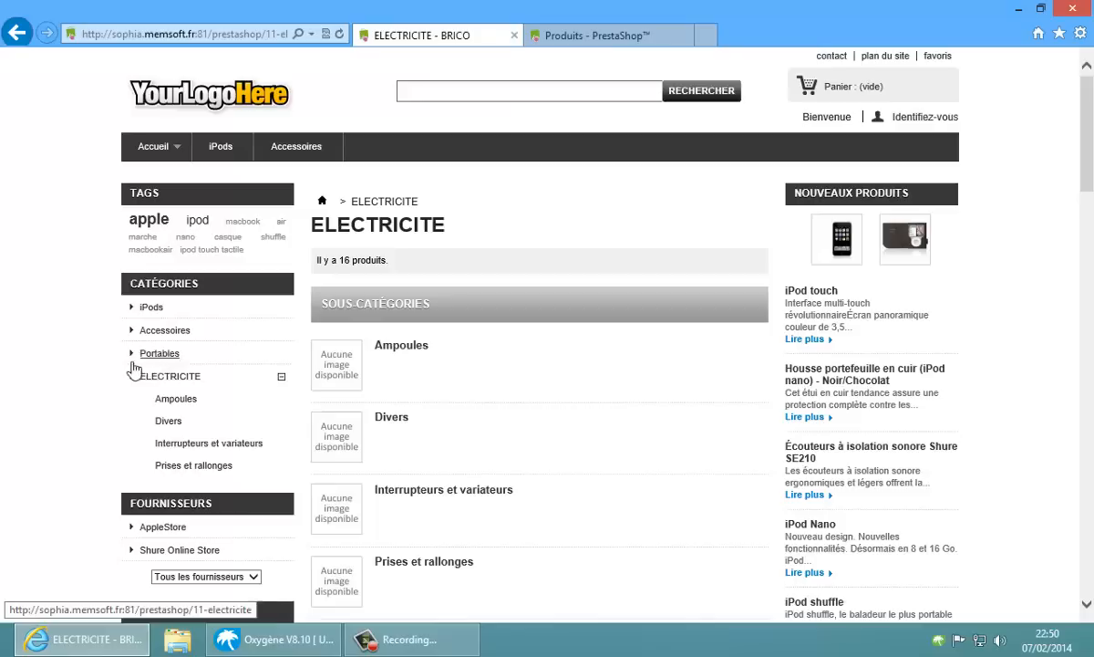
left_click(416, 346)
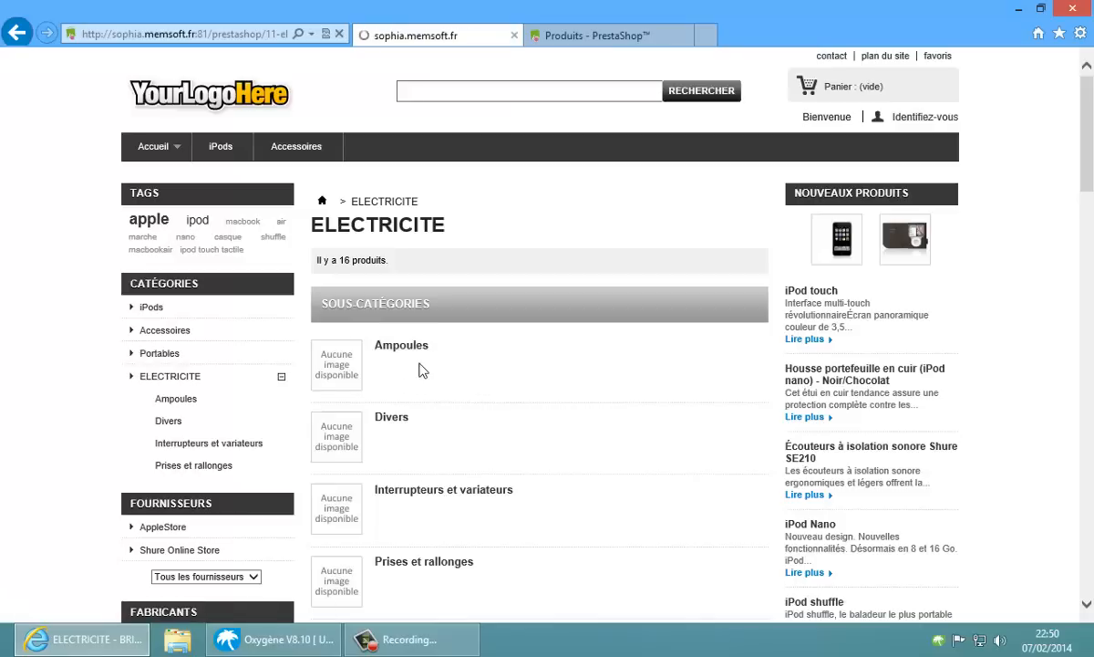
left_click(727, 424)
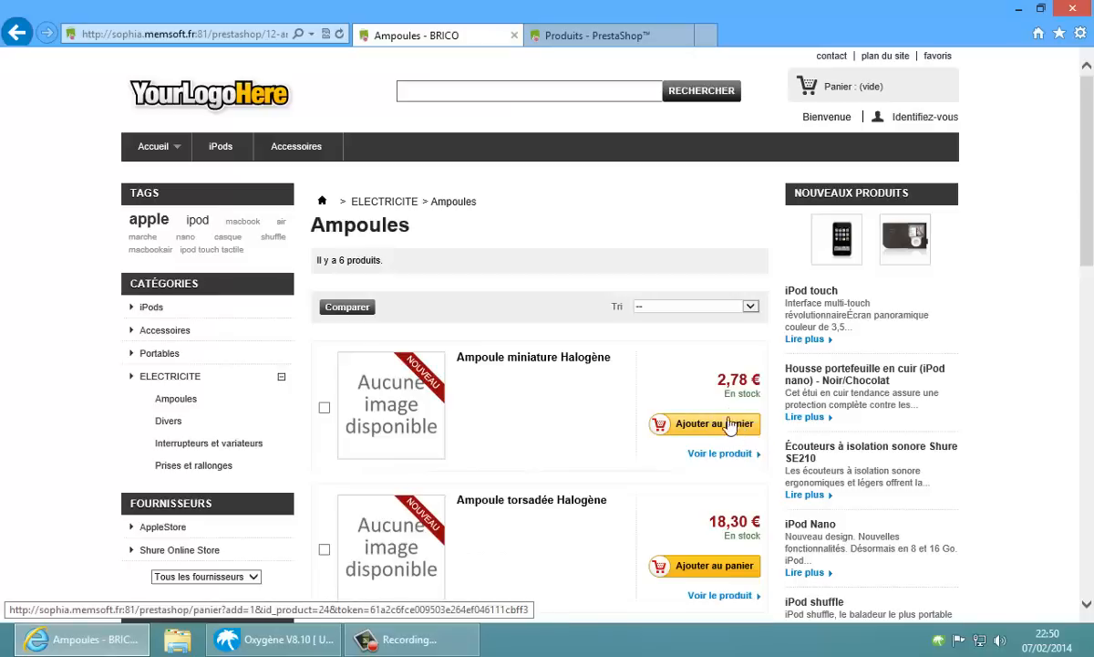
mouse_move(848, 88)
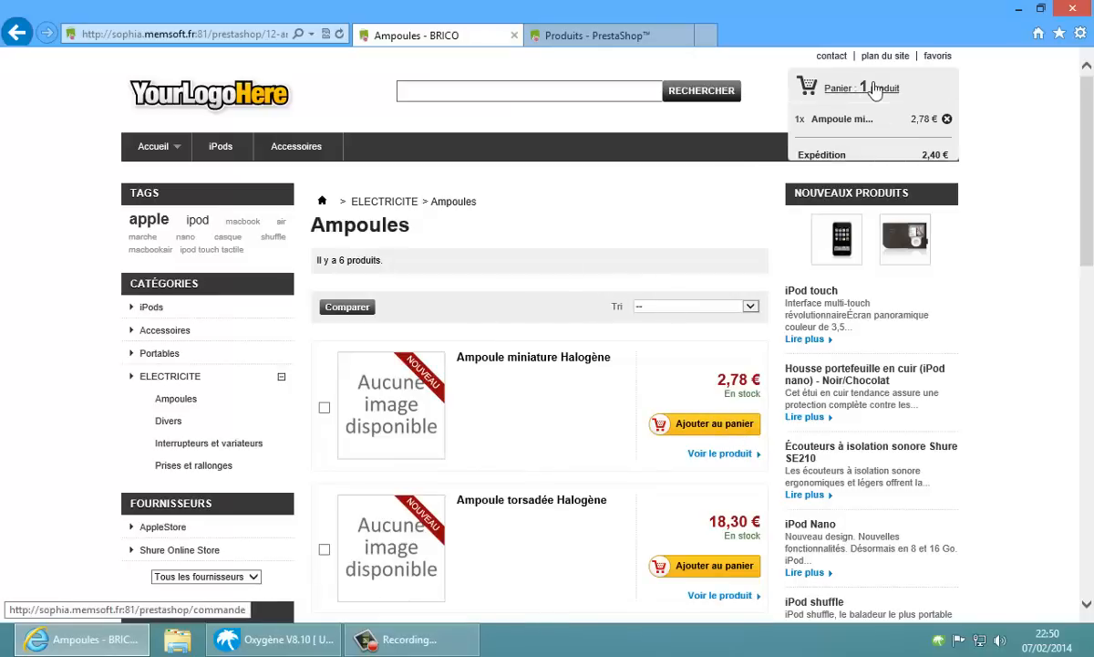
left_click(908, 202)
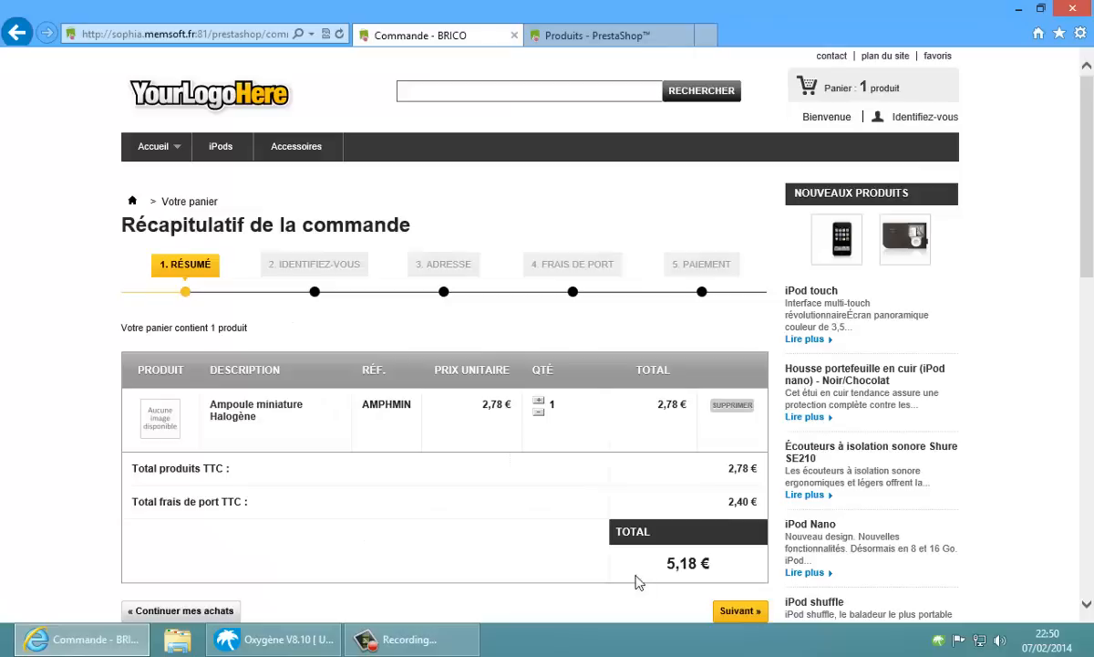
left_click(733, 613)
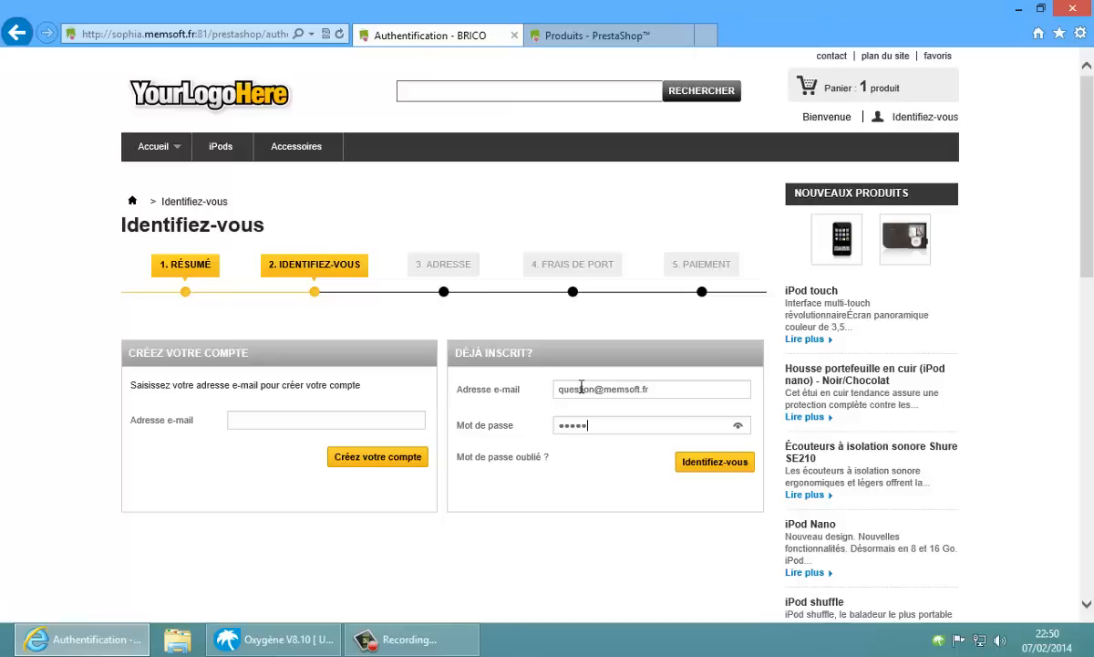
Sign in with the test customer's account and continue past the cart summary and address
left_click(704, 465)
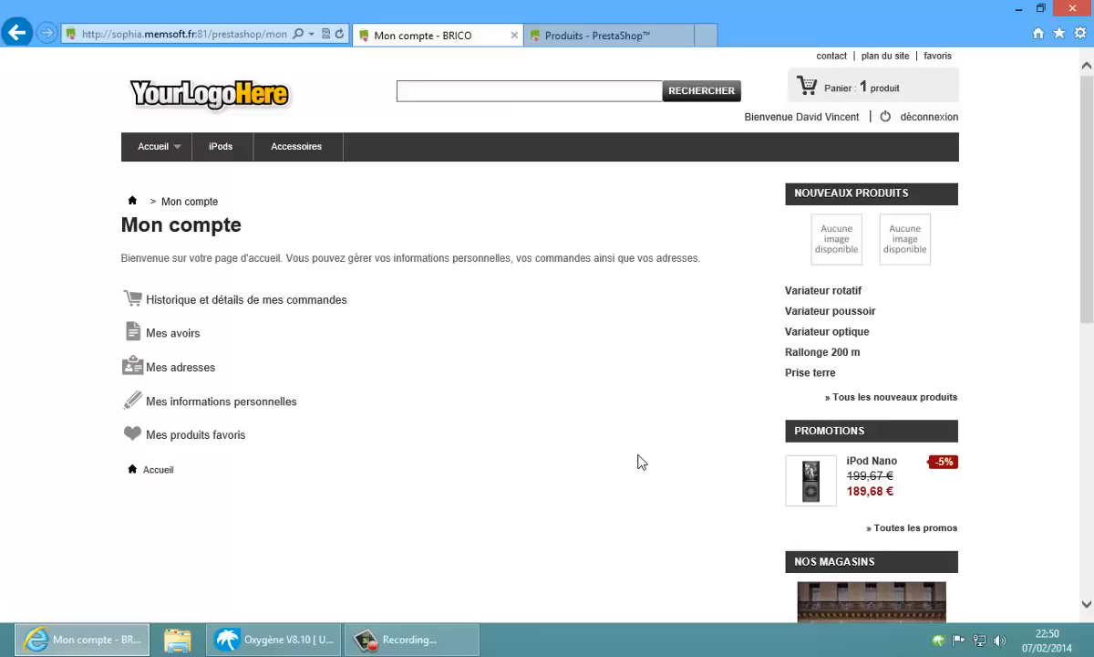
mouse_move(902, 91)
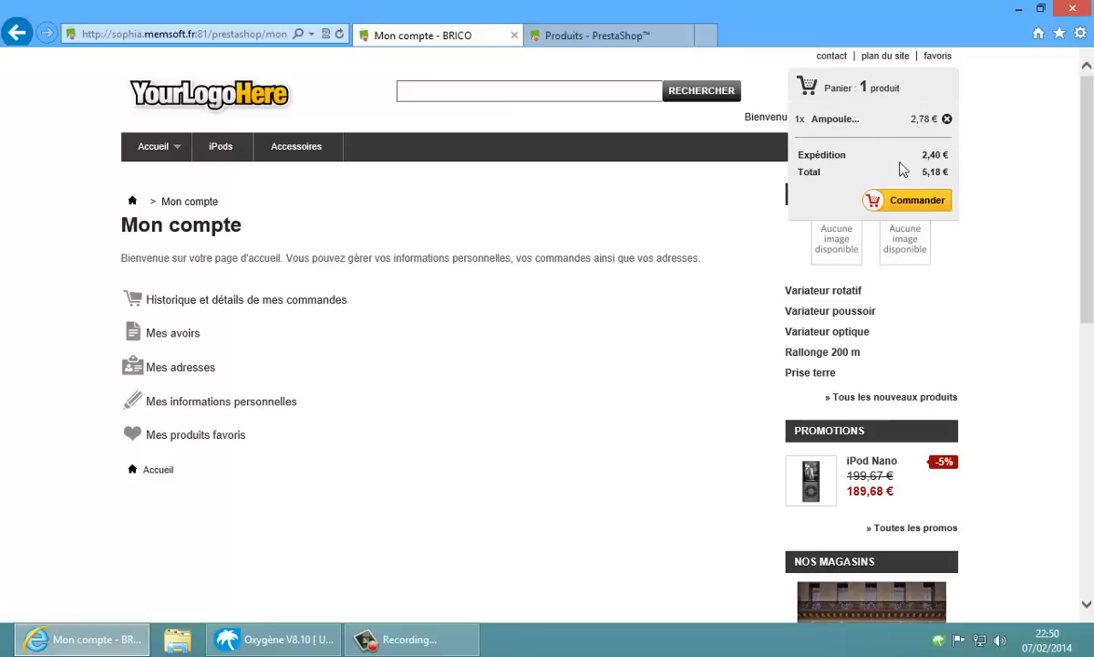
left_click(905, 197)
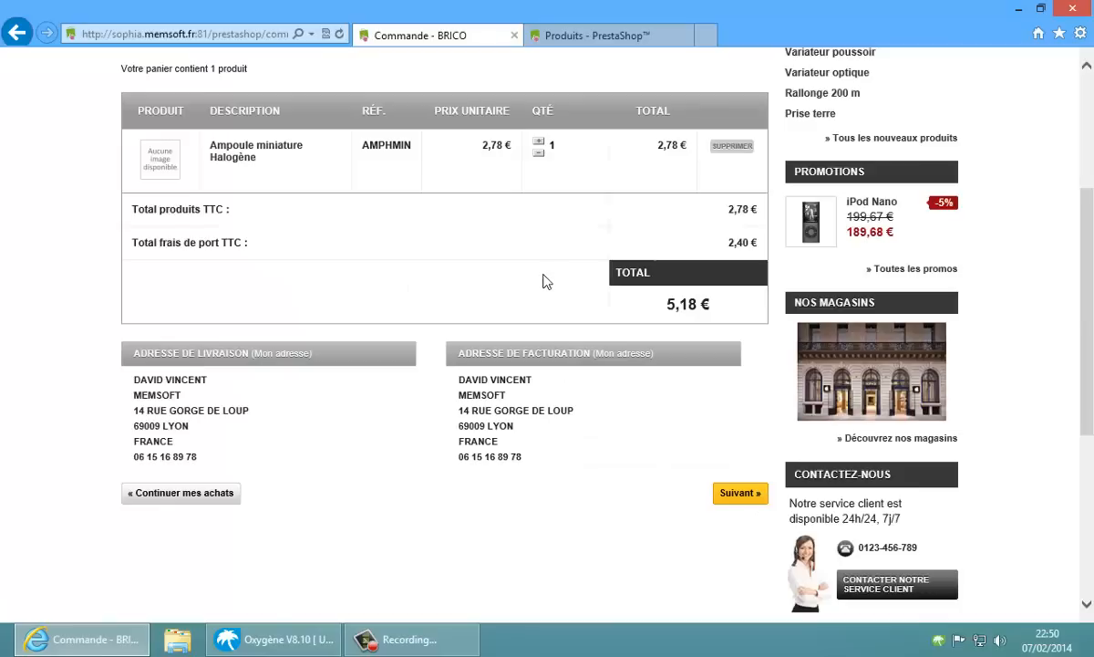
left_click(748, 495)
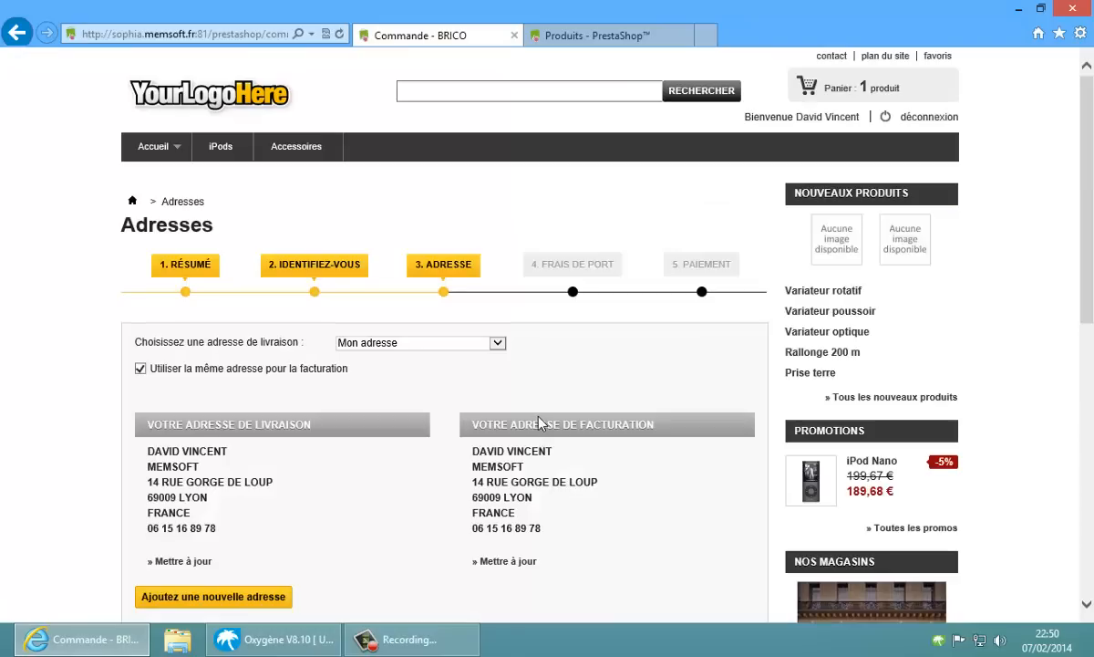
scroll(484, 537, "down", 4)
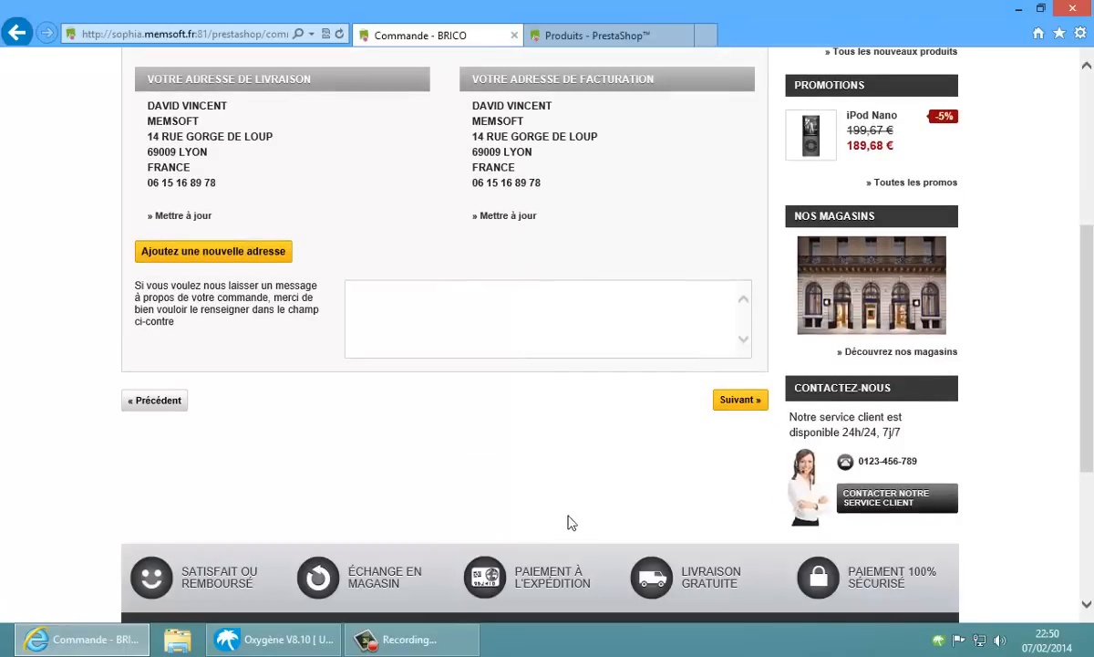
left_click(758, 400)
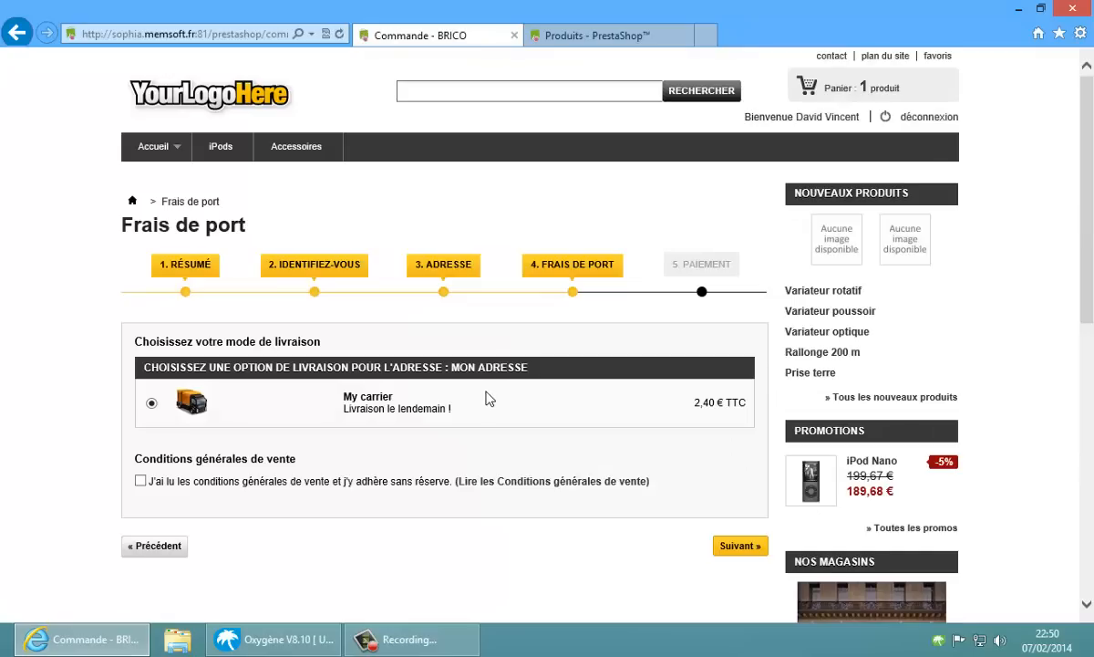
Accept the terms of sale at shipping and choose payment by cheque
left_click(741, 546)
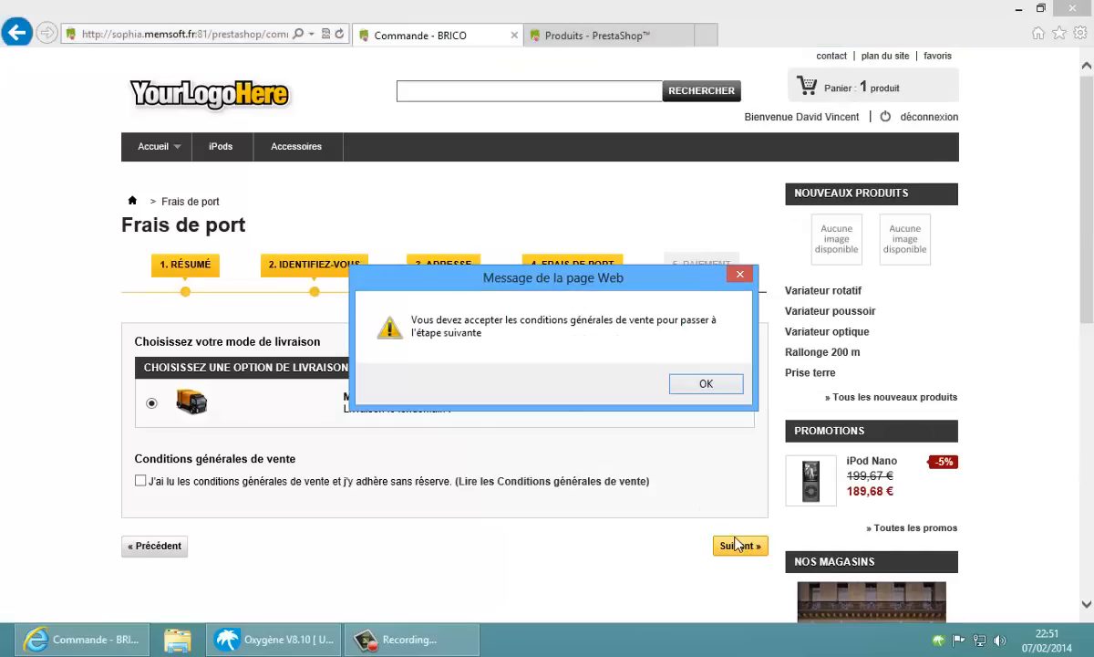
left_click(695, 378)
left_click(140, 481)
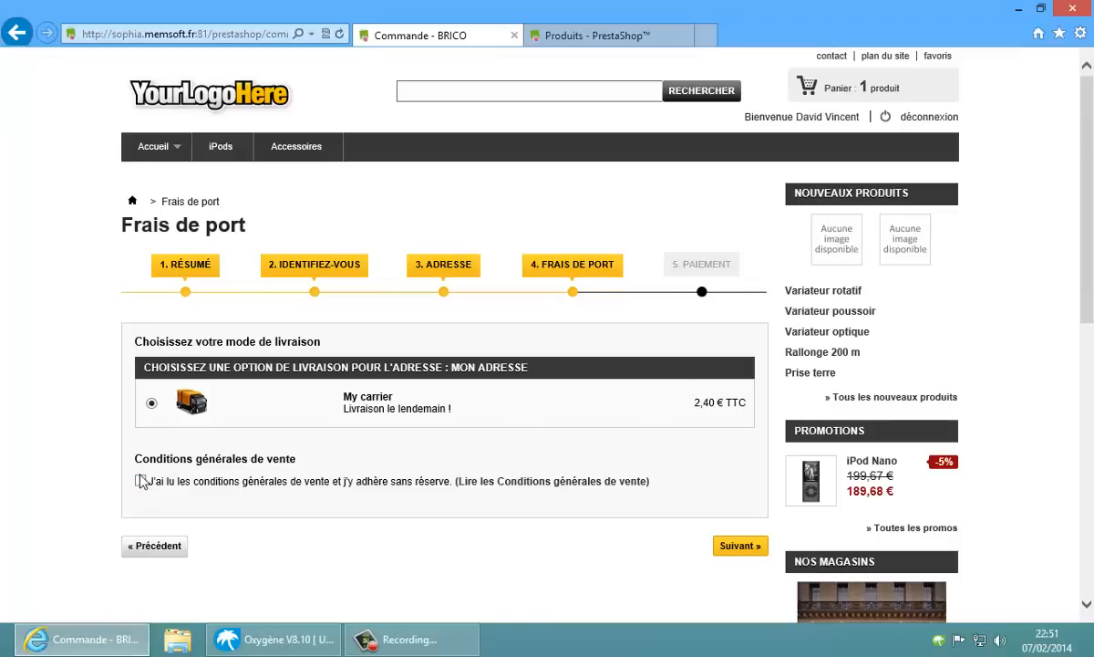
left_click(736, 547)
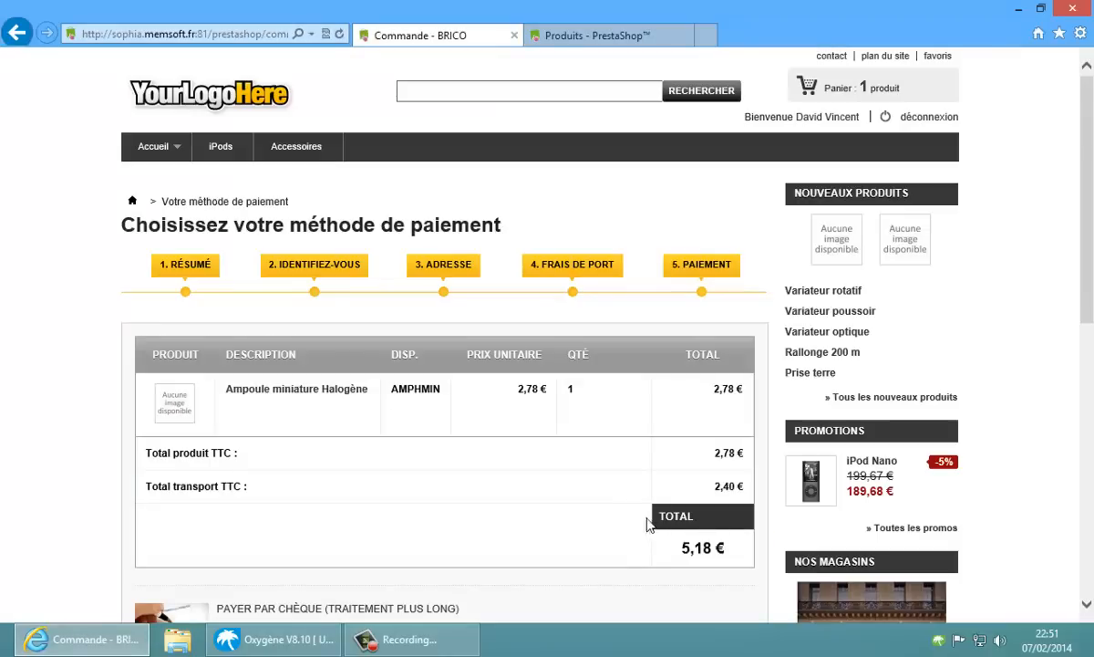
scroll(630, 484, "down", 3)
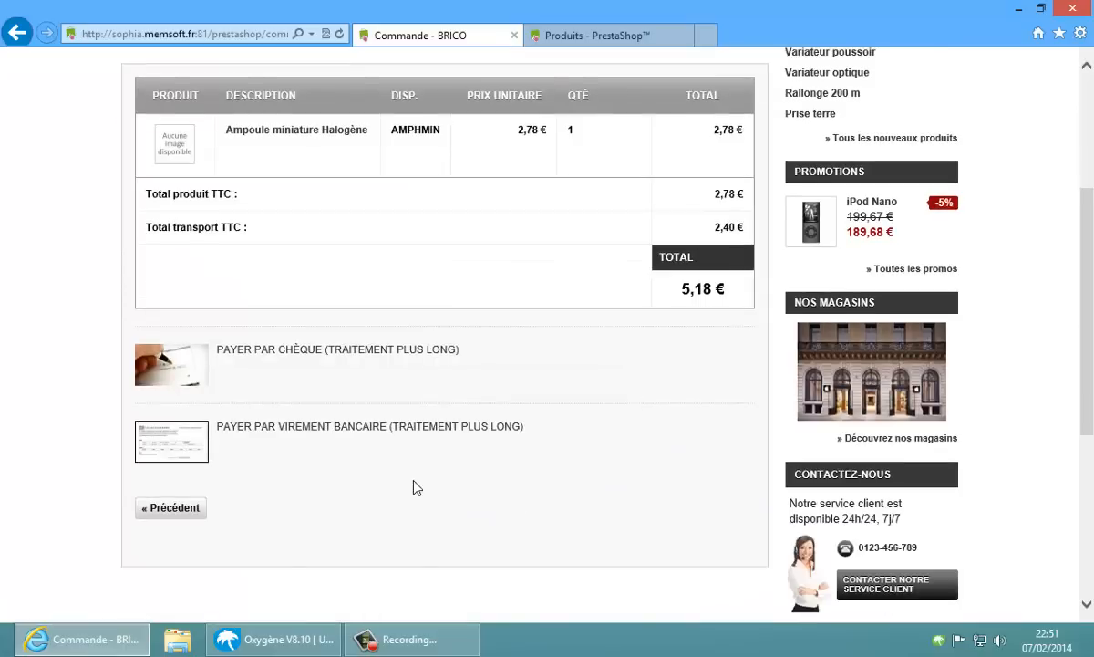
left_click(189, 362)
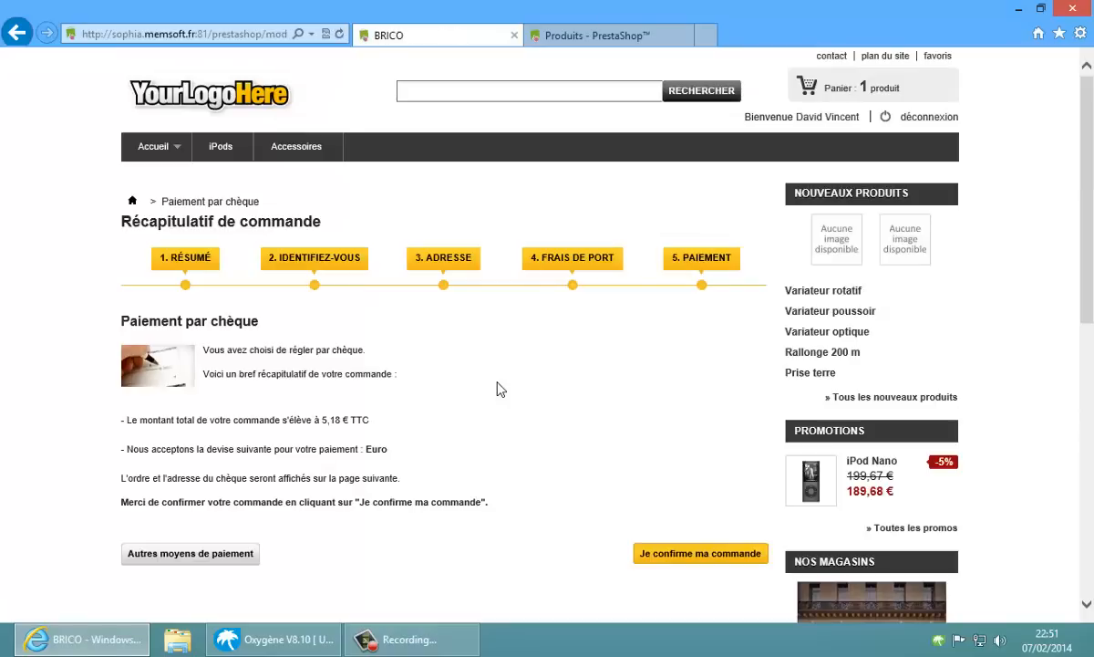
Confirm the 5,18 € cheque-payment order in PrestaShop and synchronise the store with Oxygène immediately
left_click(704, 555)
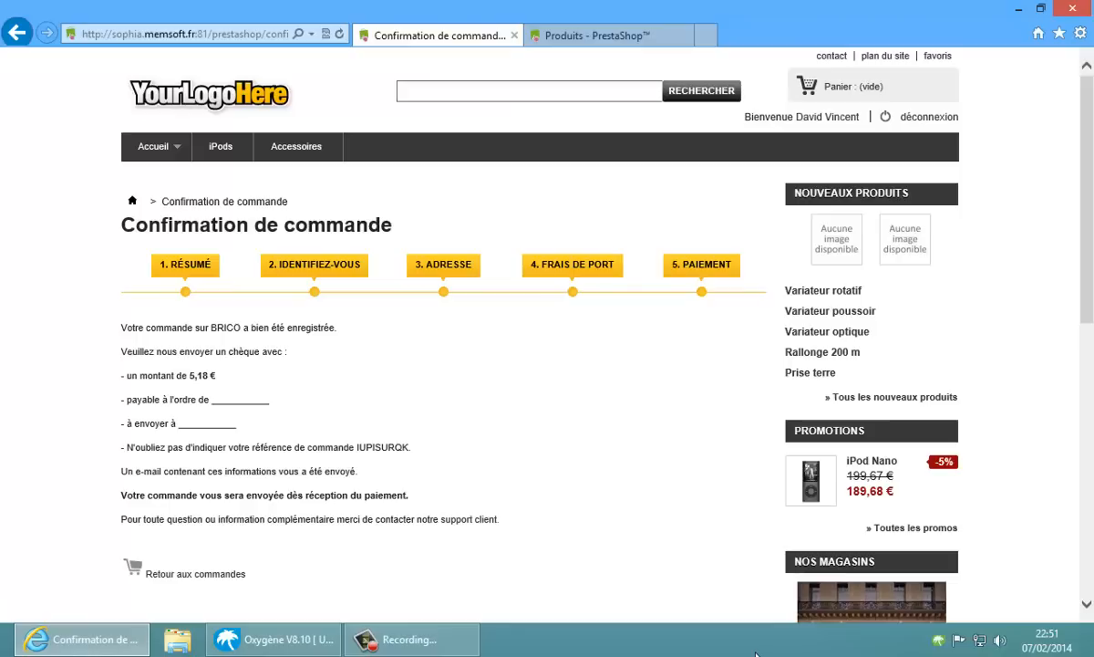
right_click(939, 641)
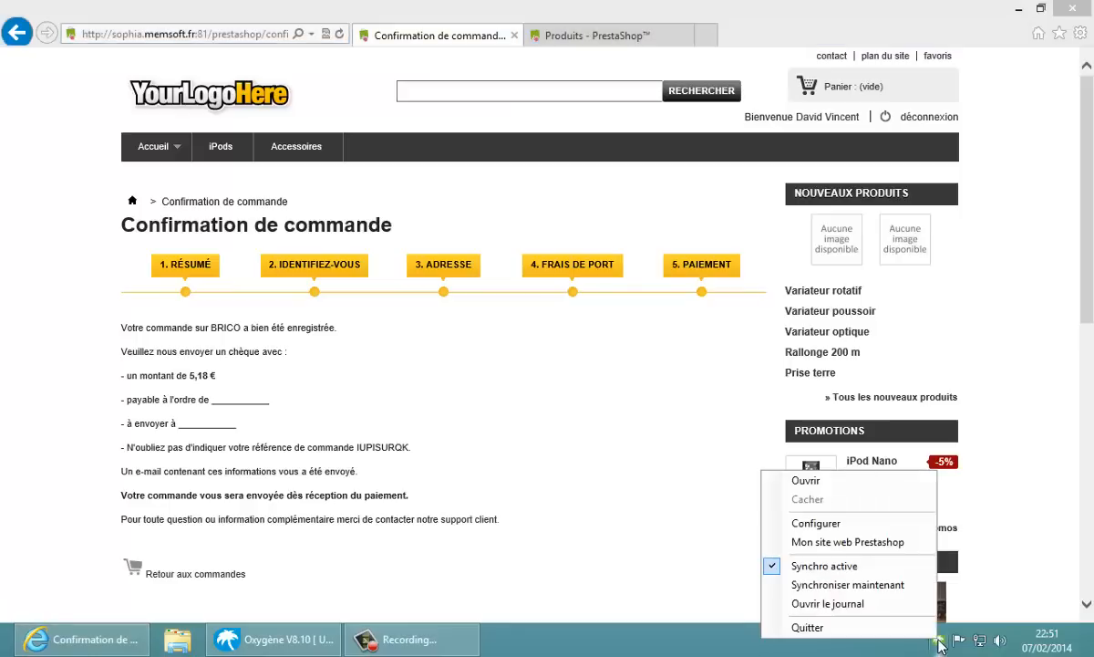
left_click(848, 586)
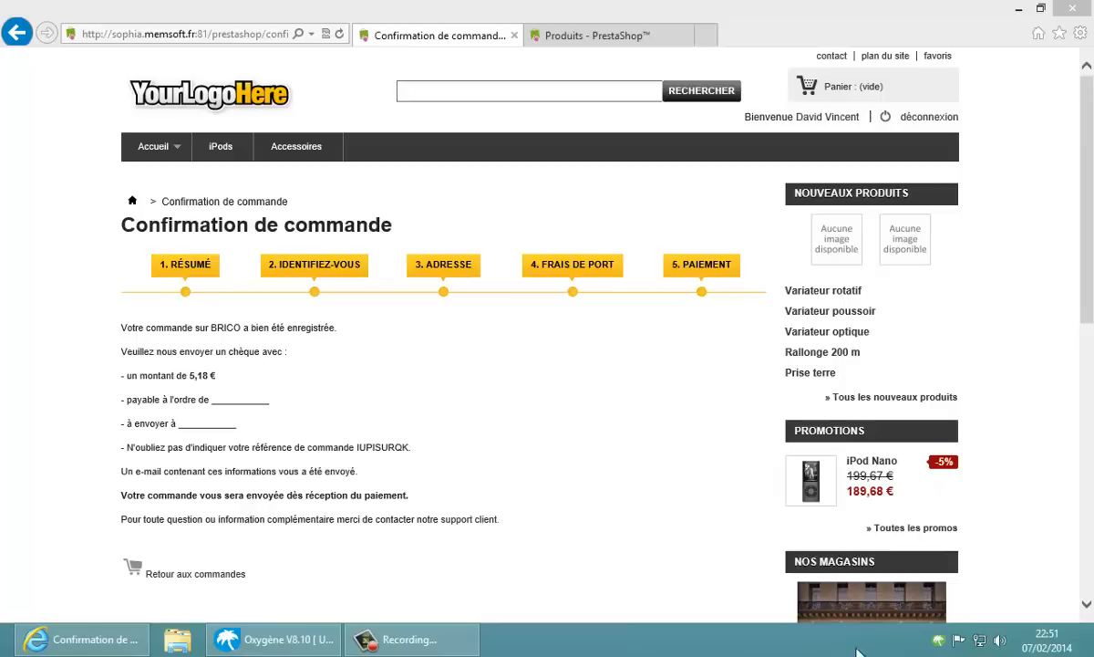
mouse_move(947, 649)
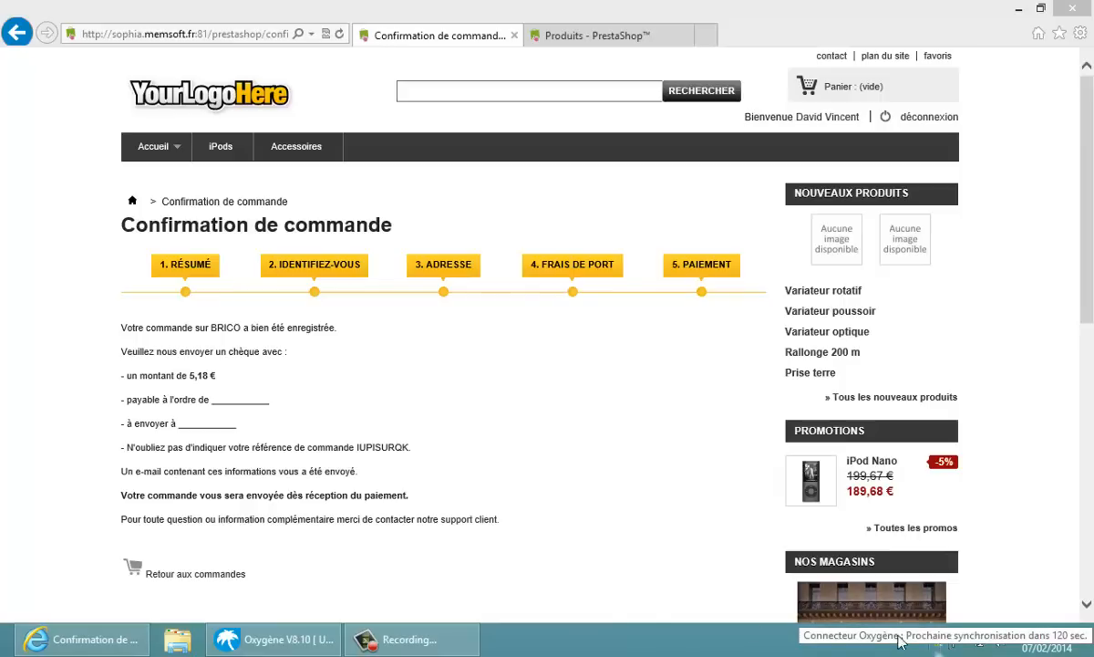
Open the newest web customer order, 00000106, from the Ventes > Commandes list in Oxygène
left_click(305, 640)
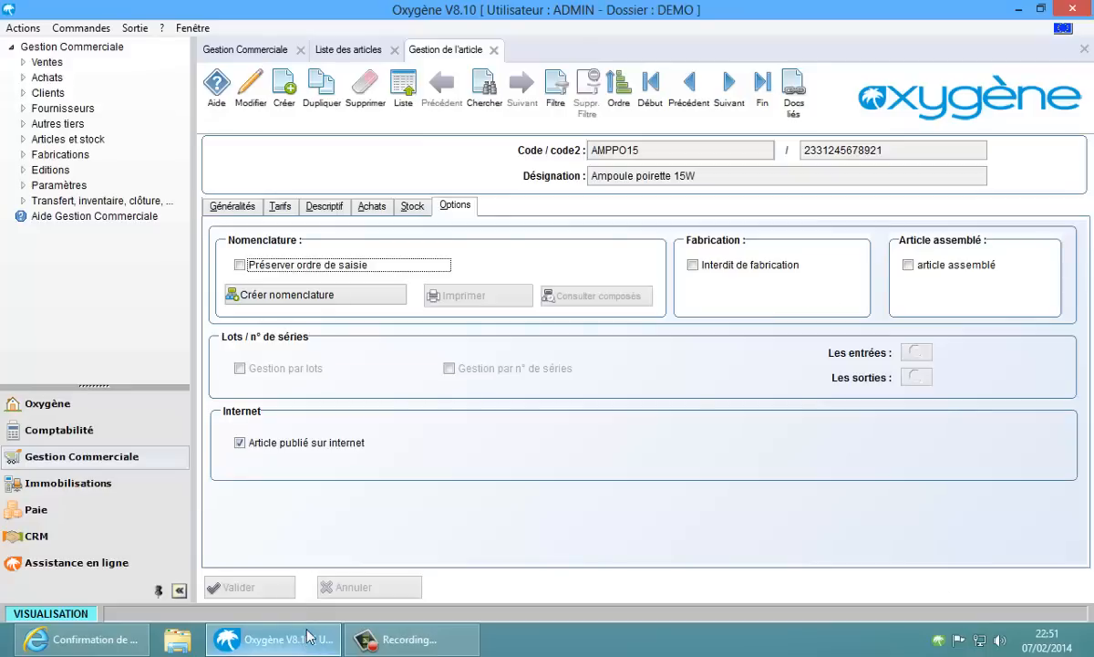
left_click(403, 95)
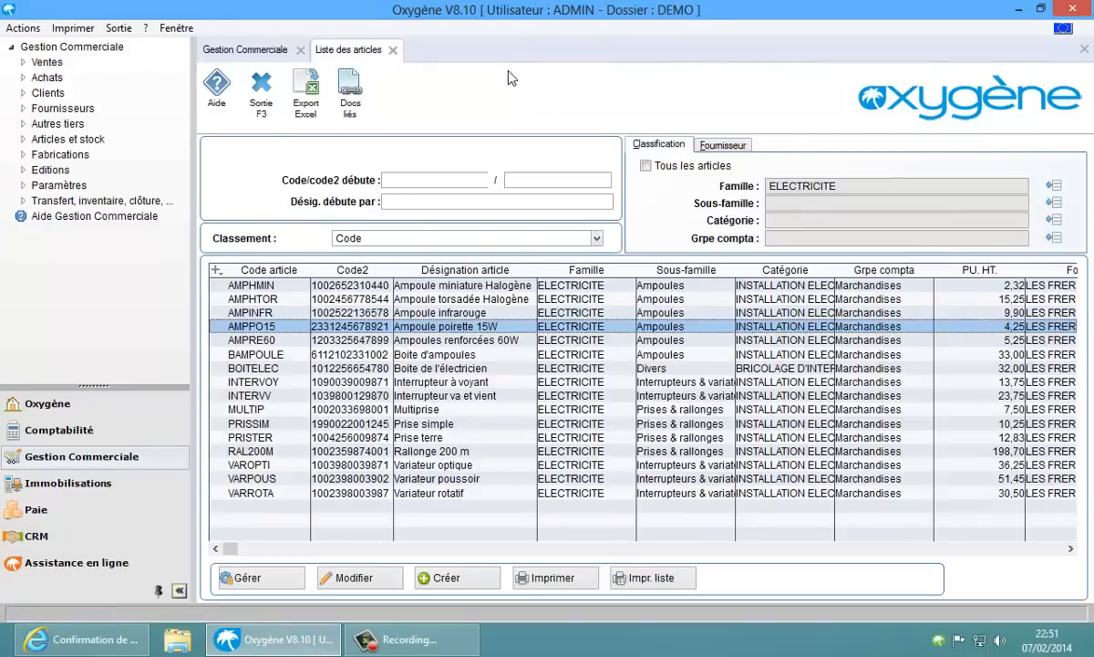
key("F3")
left_click(444, 310)
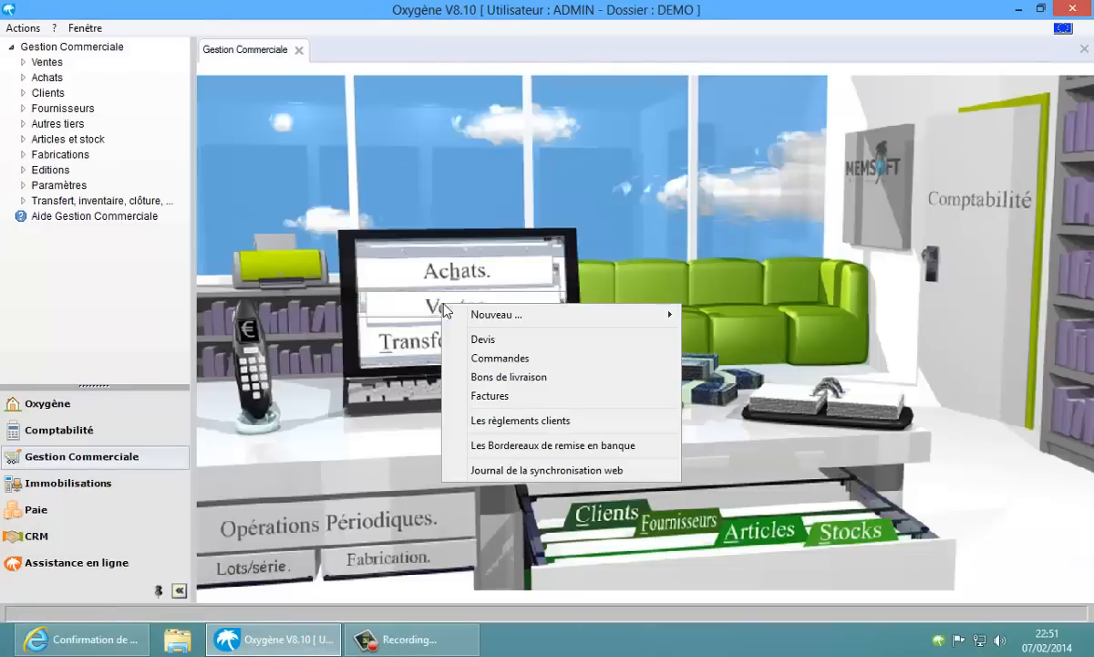
left_click(492, 359)
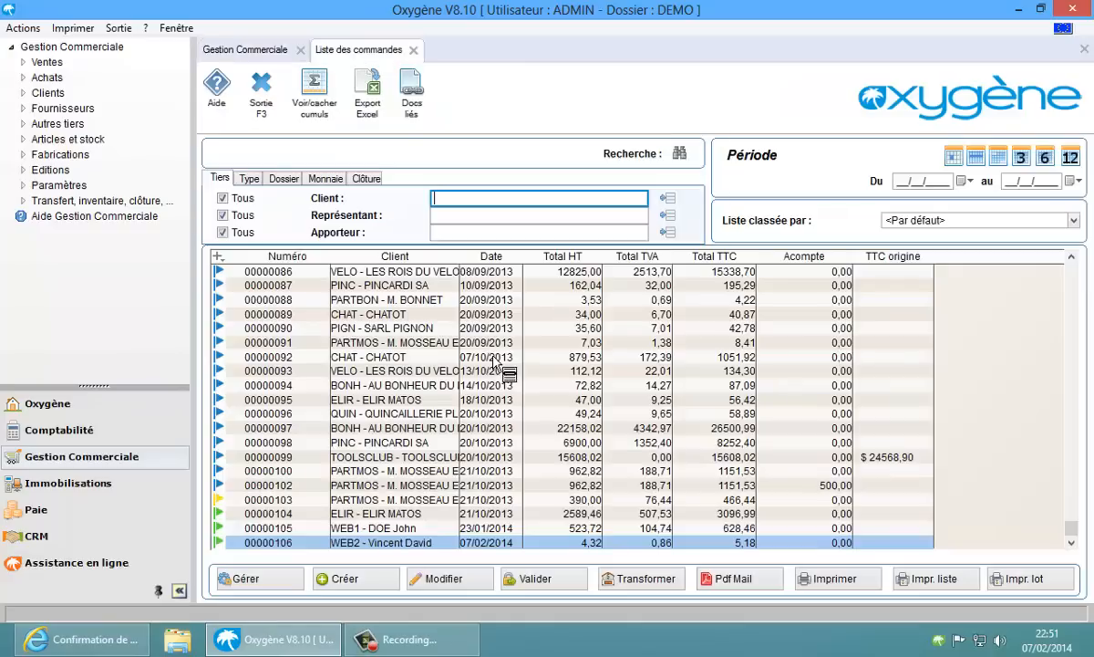
left_click(376, 544)
double_click(375, 544)
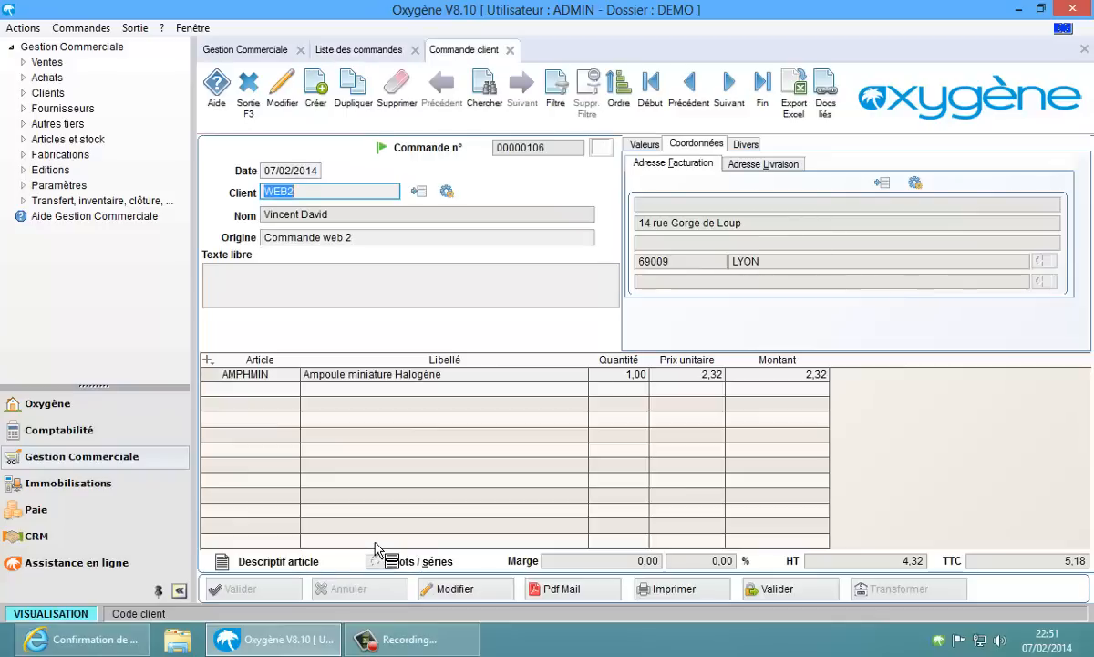
Check the order's customer and AMPHMIN halogen bulb line at 5,18 TTC, then view the connector's sync log
left_click(359, 212)
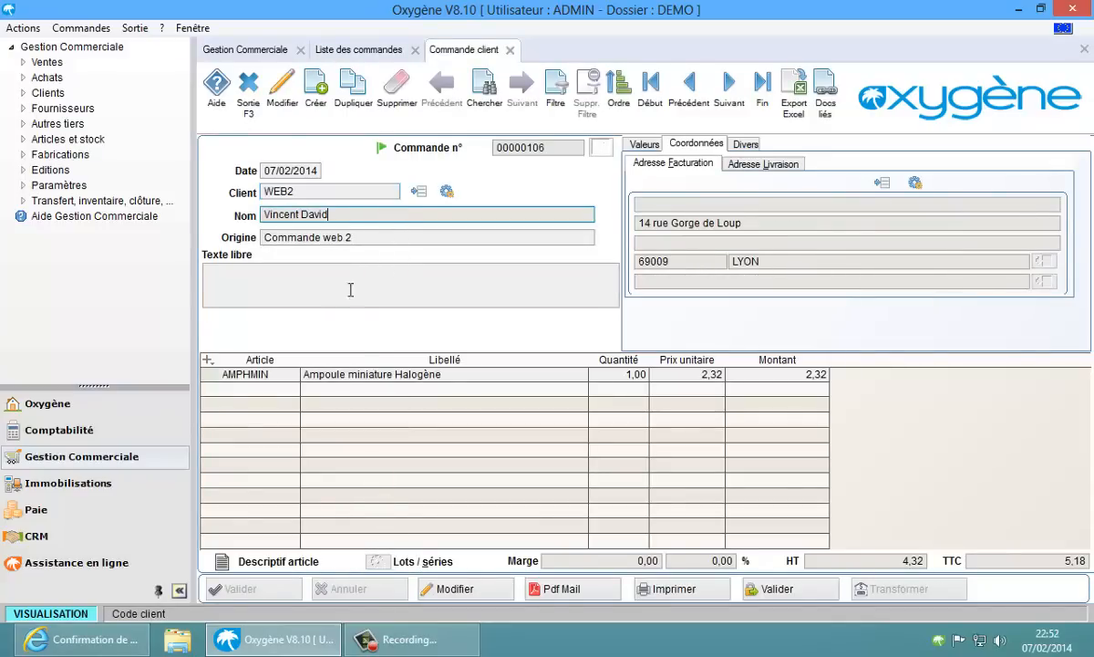
left_click(383, 374)
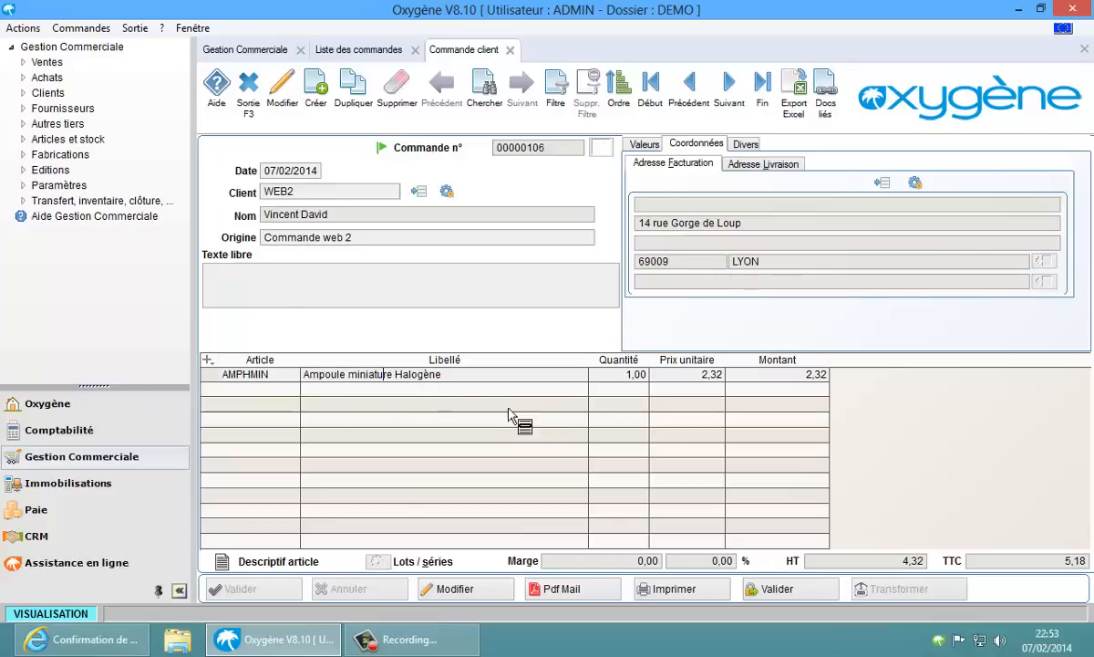
right_click(939, 646)
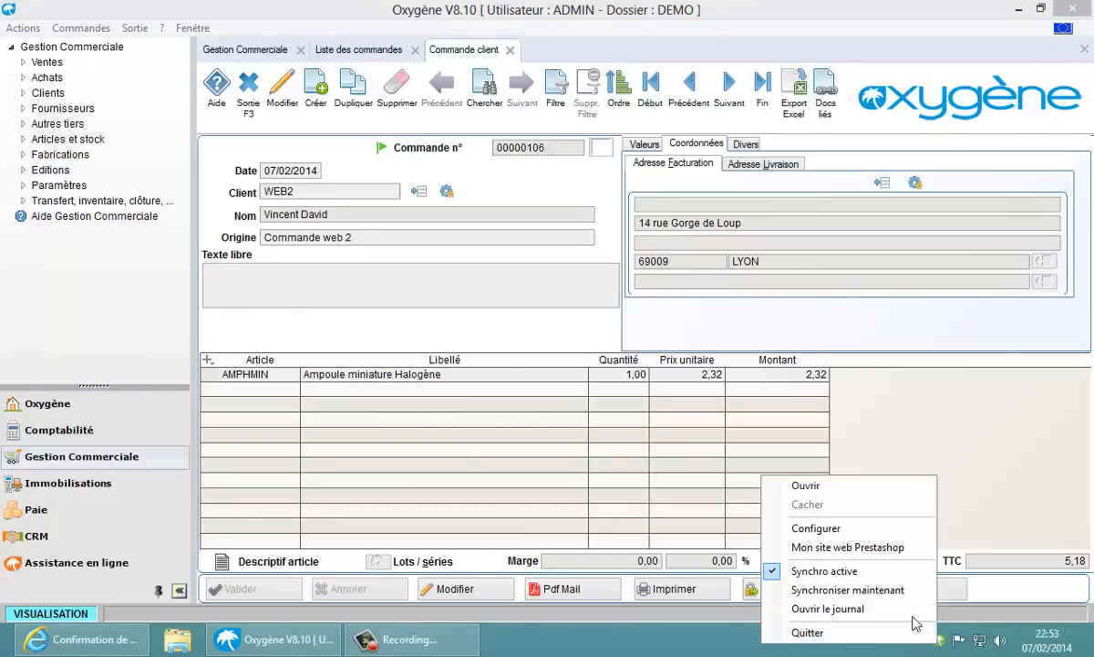
left_click(871, 609)
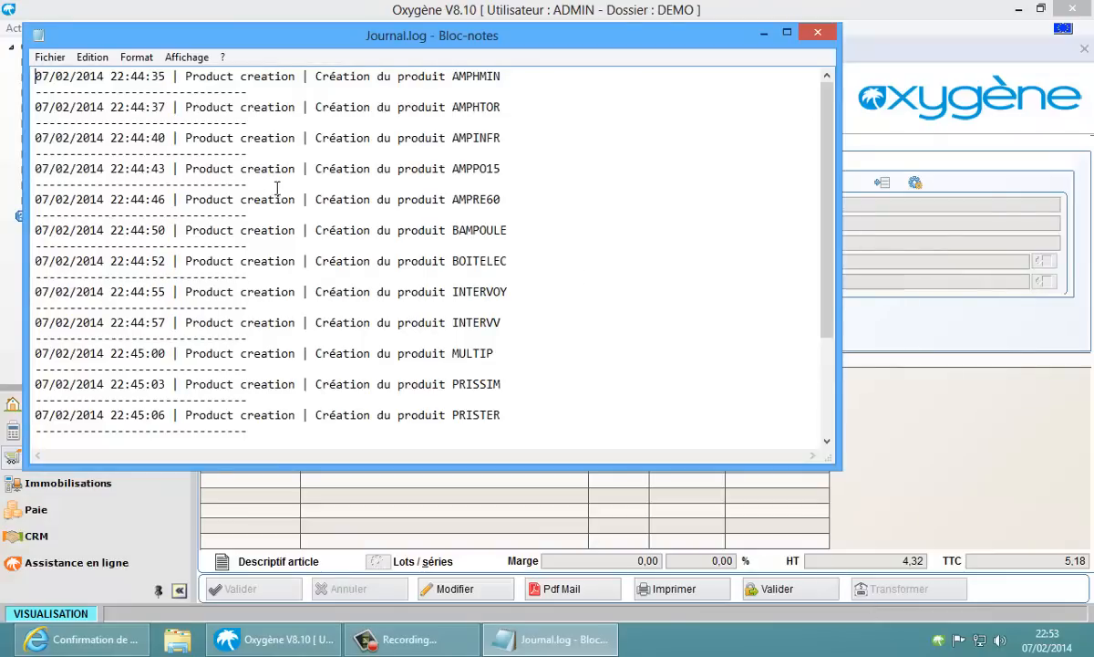
left_click(818, 36)
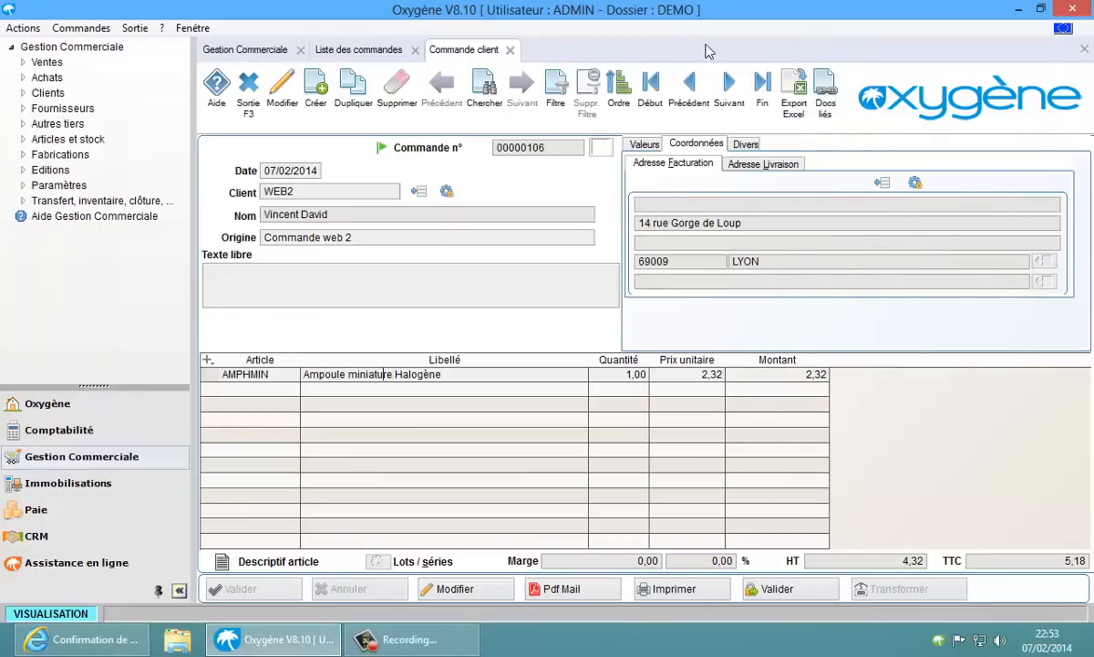
Review the web synchronisation journal's customer and order 00000106 creation entries, then open the connector help
left_click(268, 57)
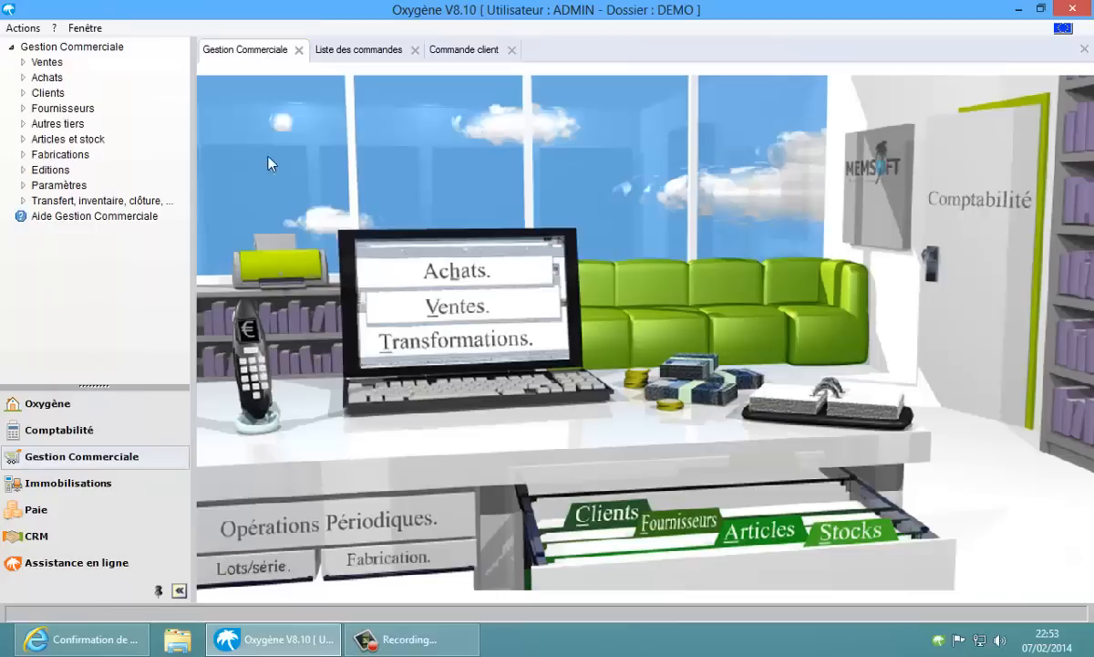
left_click(407, 313)
mouse_move(454, 315)
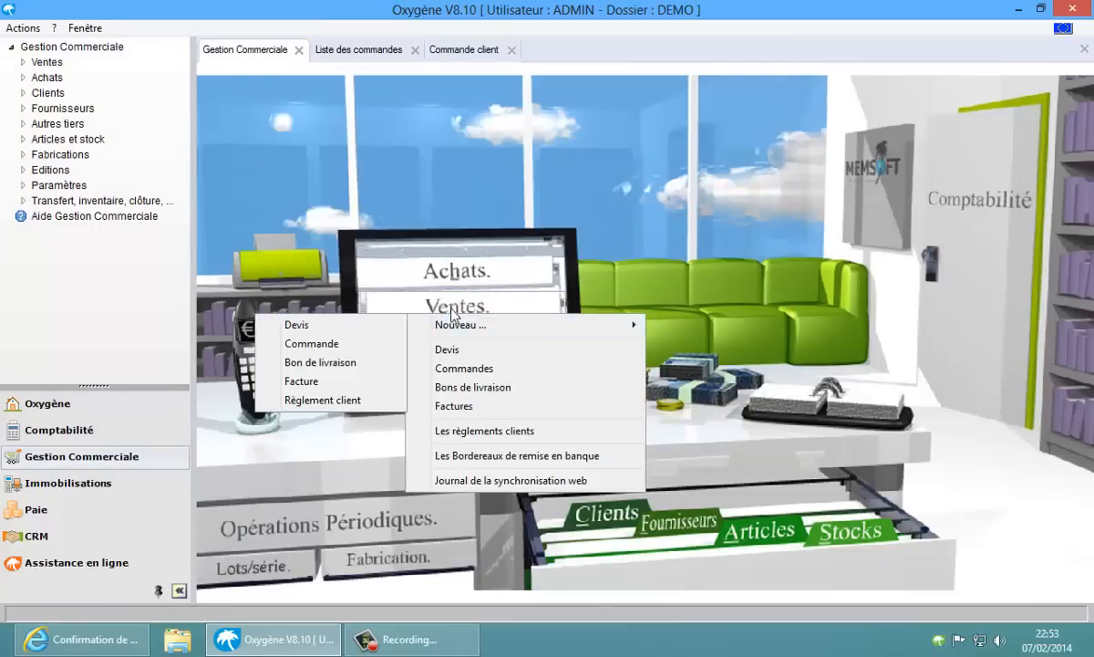
left_click(466, 481)
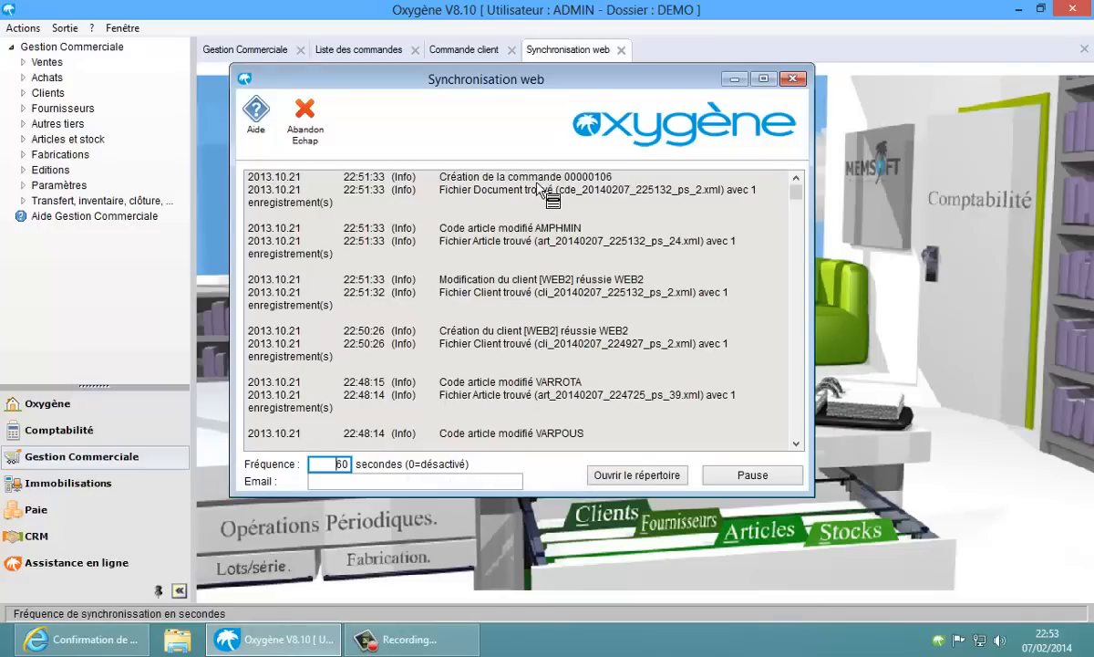
left_click(534, 343)
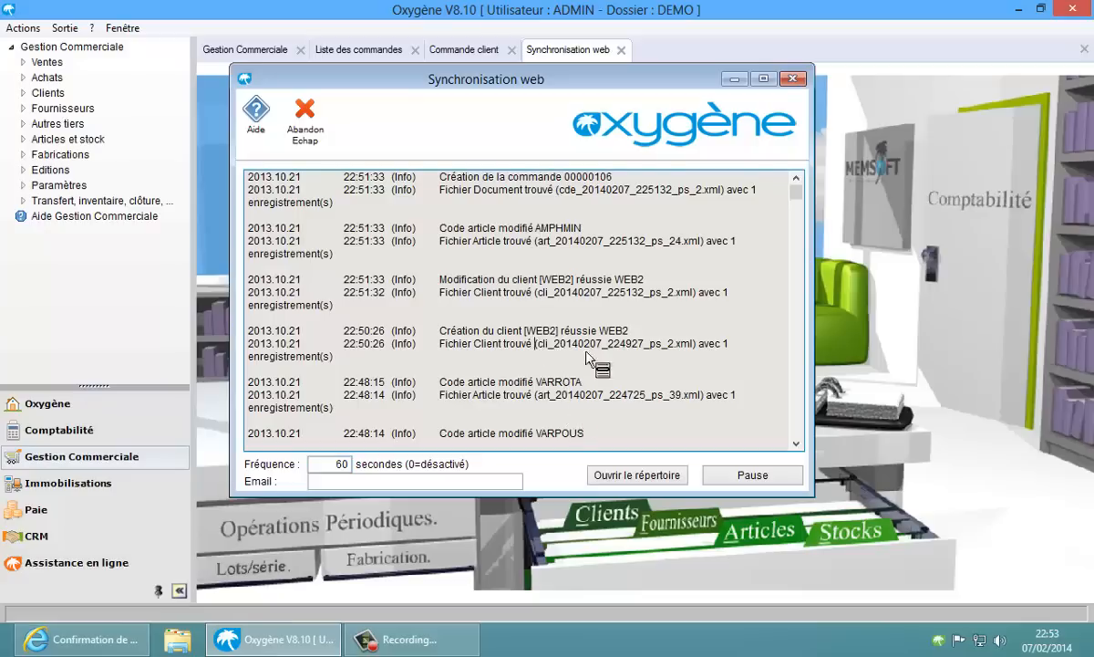
left_click(560, 179)
left_click(257, 126)
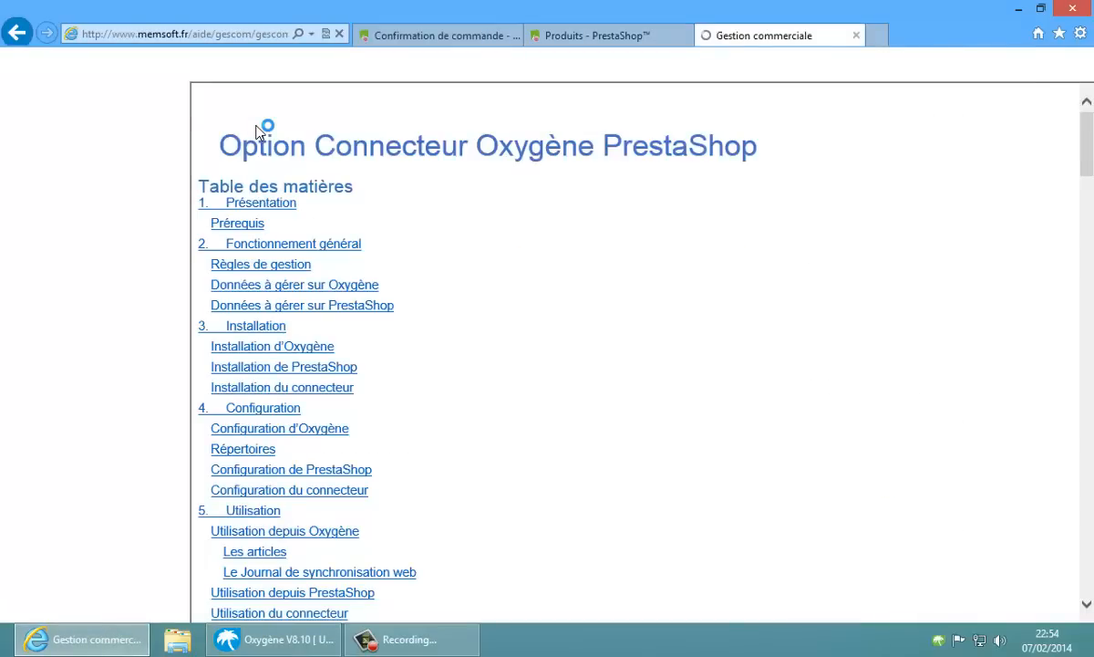